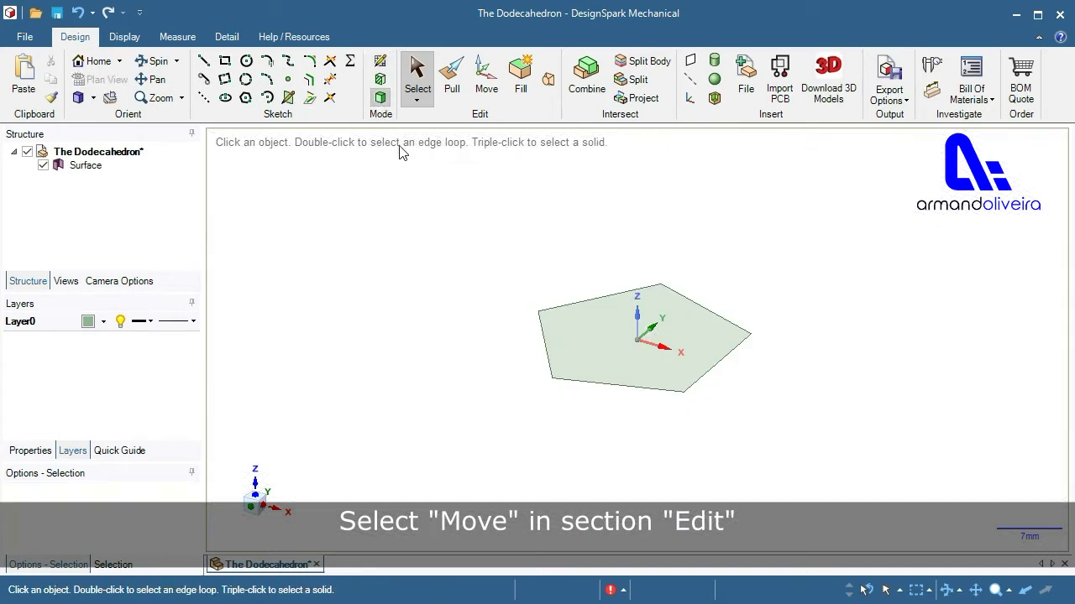
Move the pentagon surface 16 mm straight down along the Z axis.
left_click(484, 79)
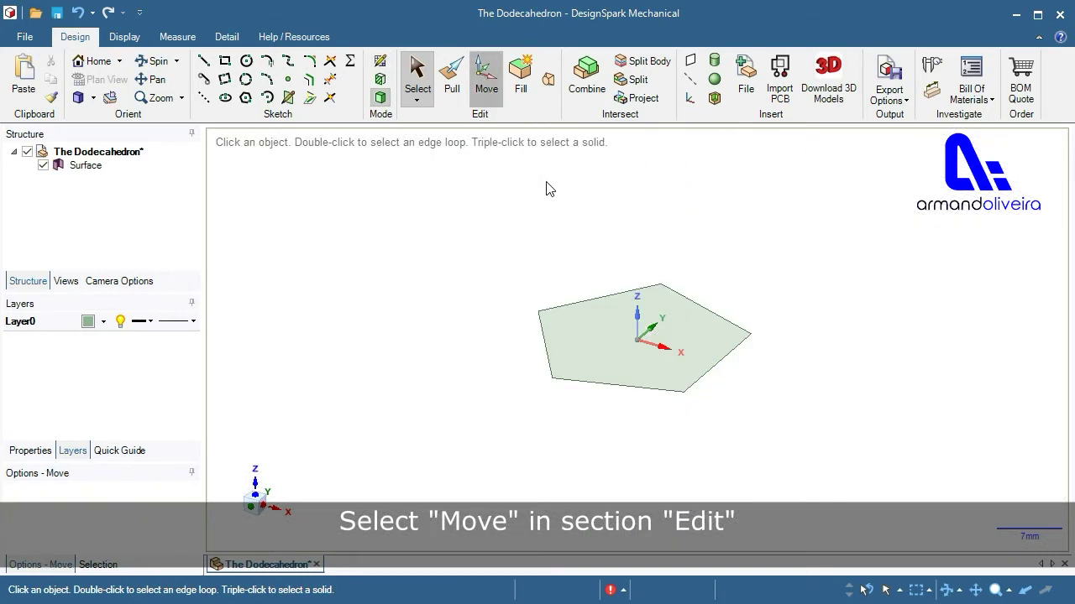
left_click(606, 311)
left_click_drag(634, 310, 632, 405)
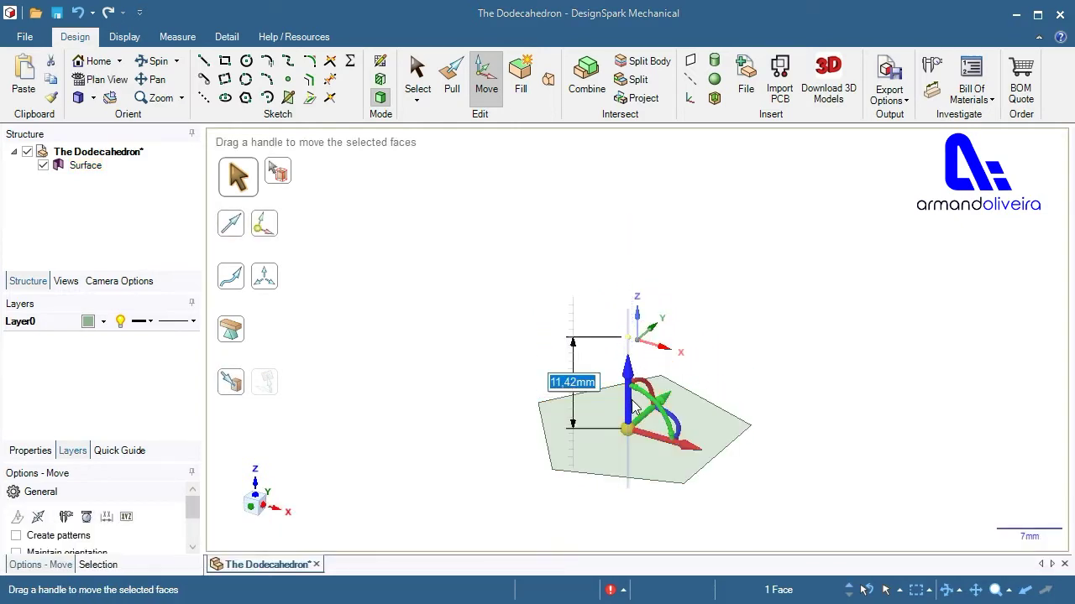
type("16")
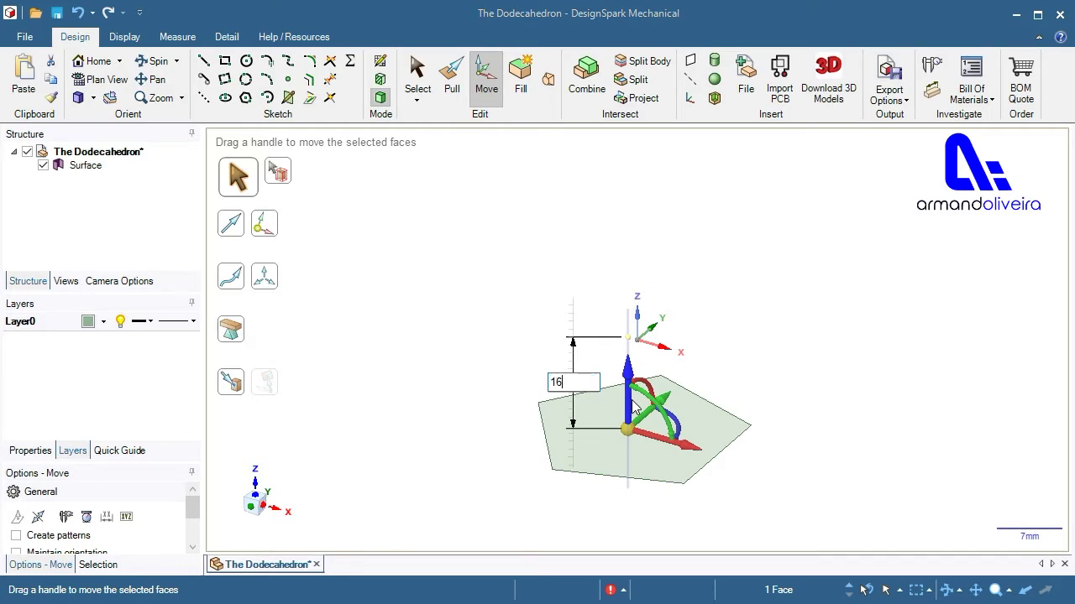
key("Return")
key("Escape")
Place and align the Move handle on the base pentagon's rear-right edge, and rotate a copy of the face upward 116,565° about that edge.
left_click(627, 454)
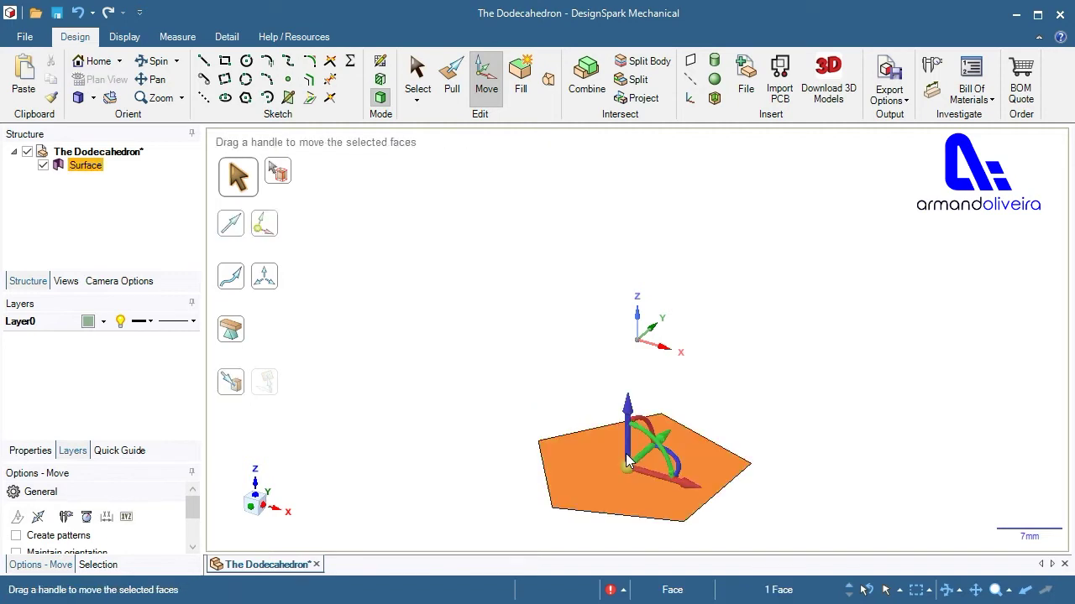
left_click(267, 226)
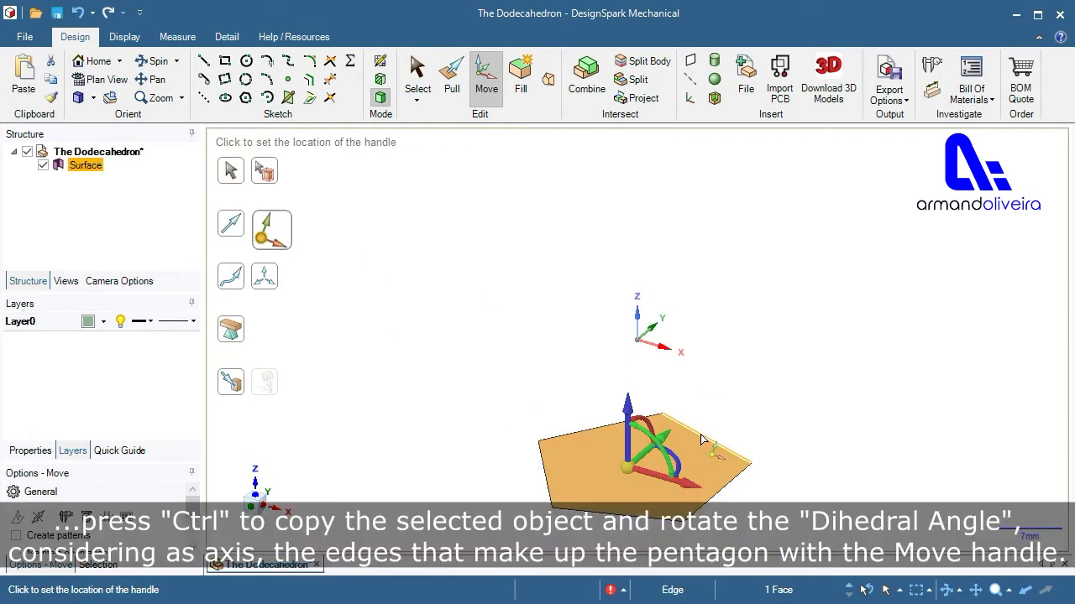
left_click(705, 437)
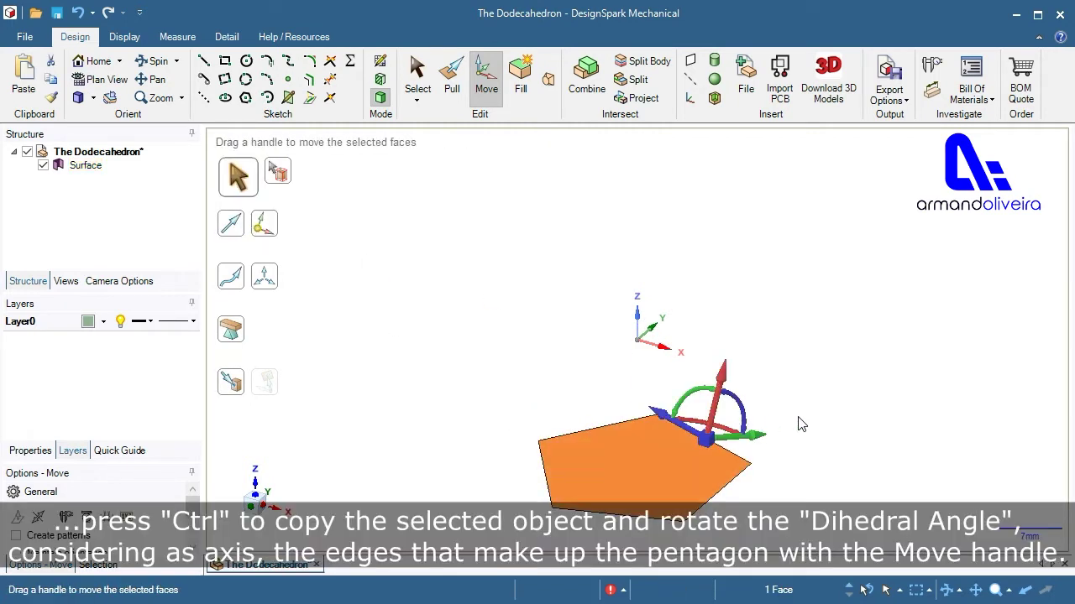
left_click(232, 224)
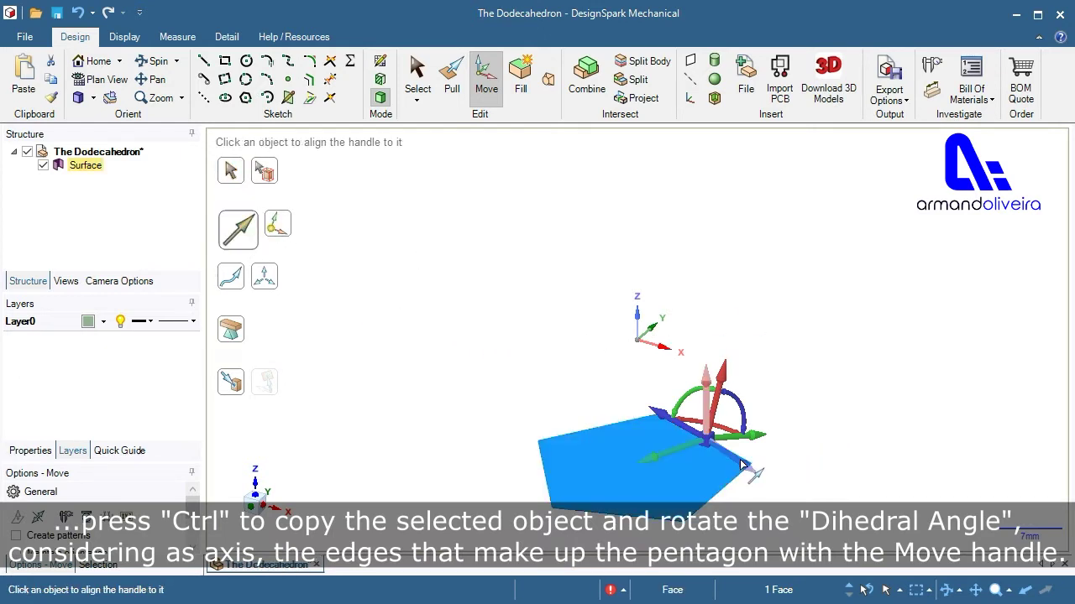
left_click(682, 428, "ctrl")
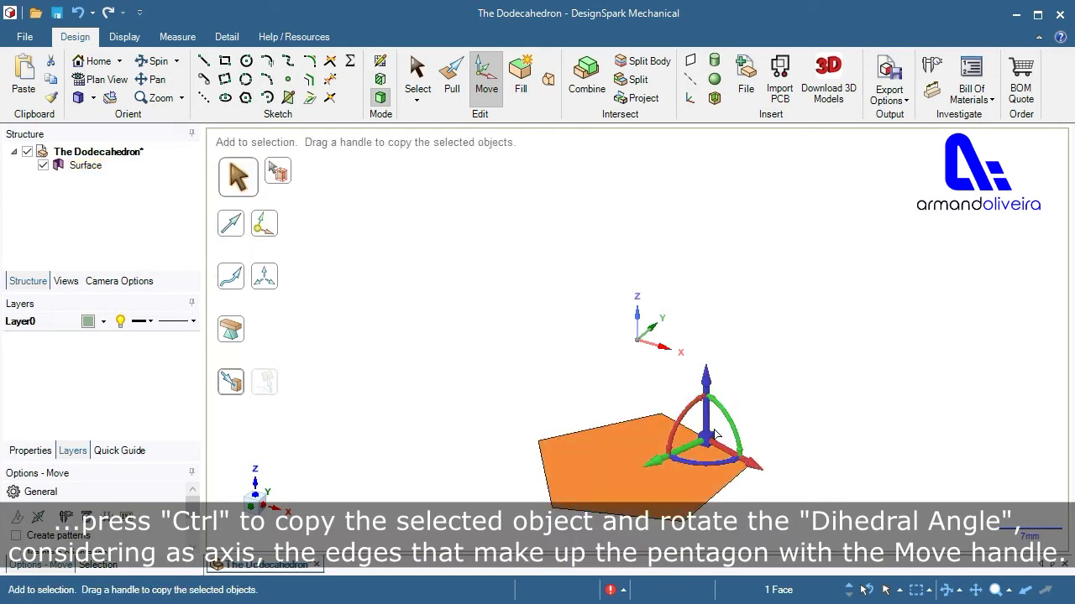
left_click_drag(682, 428, 802, 332, "ctrl")
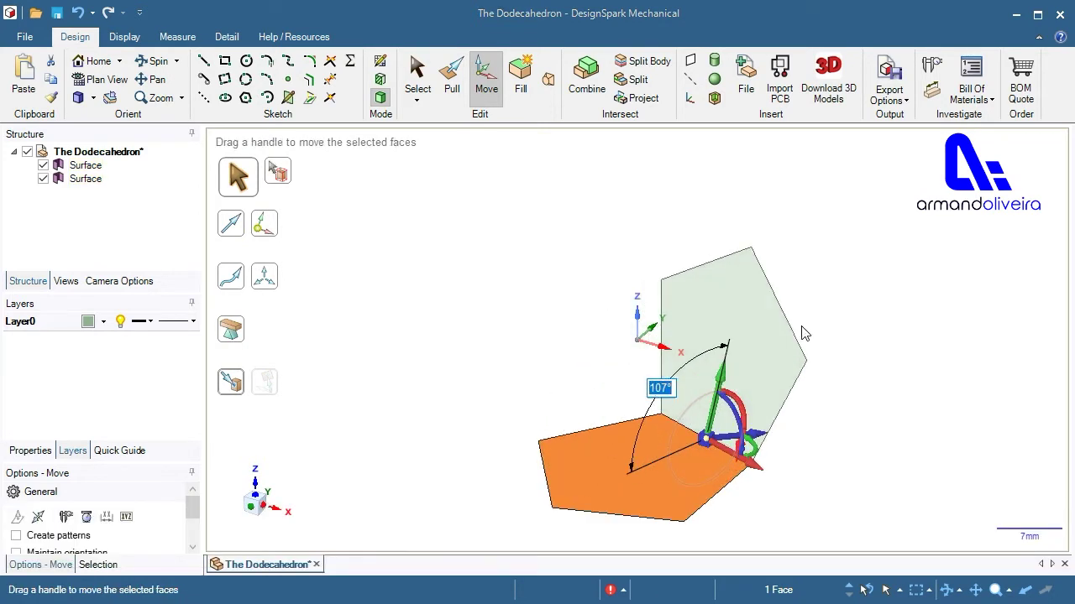
type("116,565")
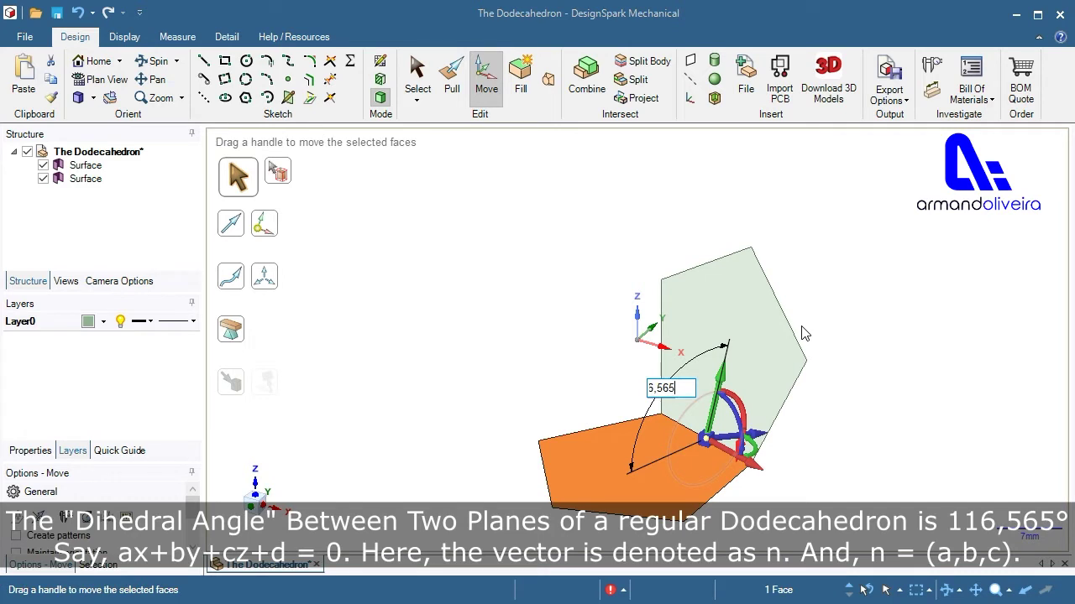
key("Return")
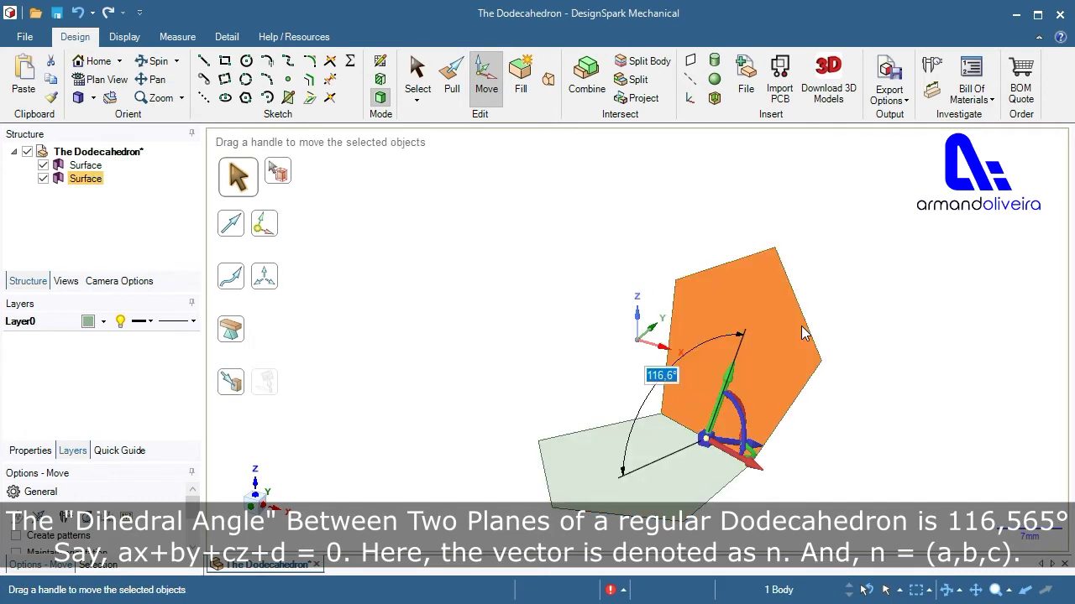
key("Escape")
Rotate a second copy of the base pentagon upward 116,565° about its rear-left edge, adjacent to the first copied face.
left_click(610, 449)
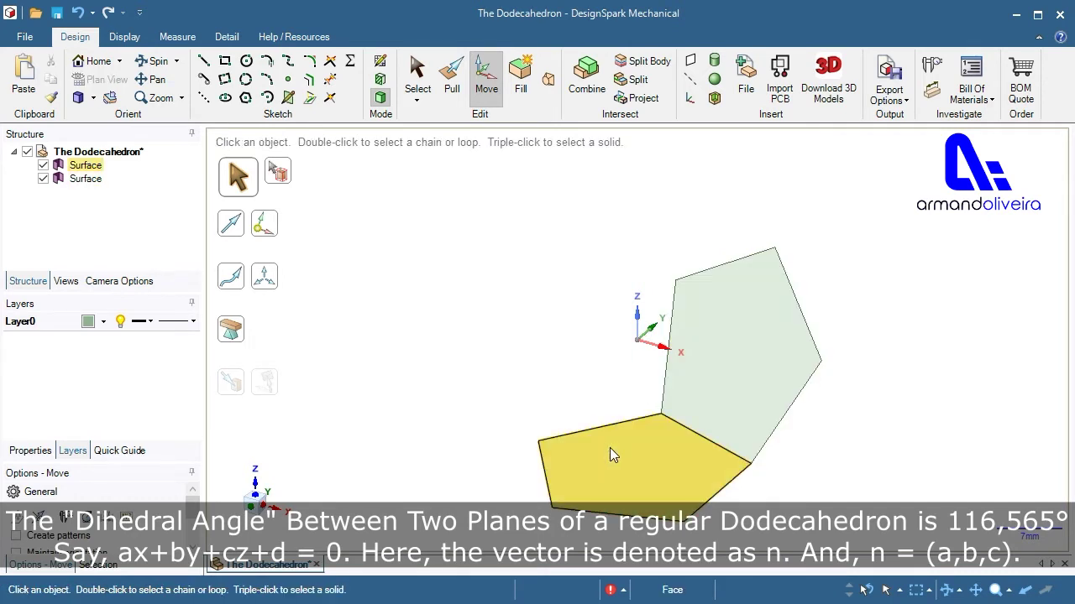
left_click(609, 447)
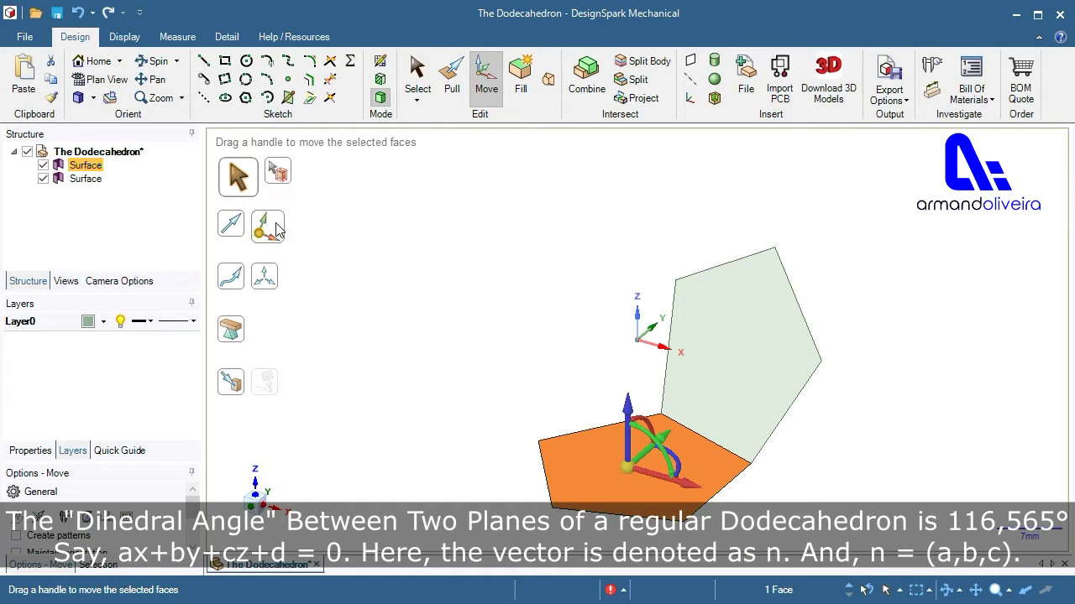
left_click(277, 230)
left_click(583, 428)
left_click(232, 227)
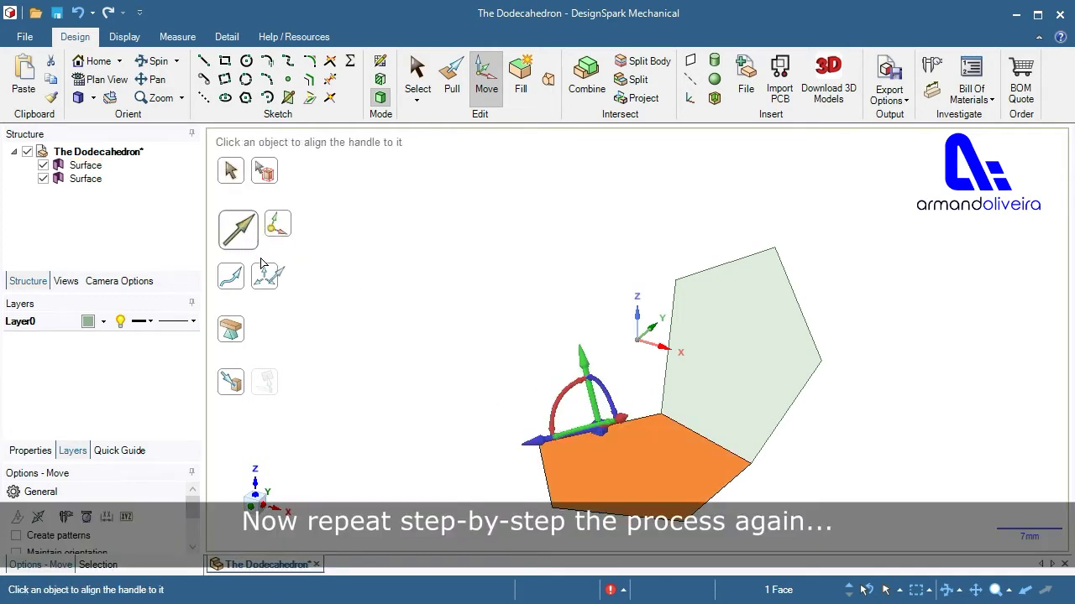
left_click(644, 419)
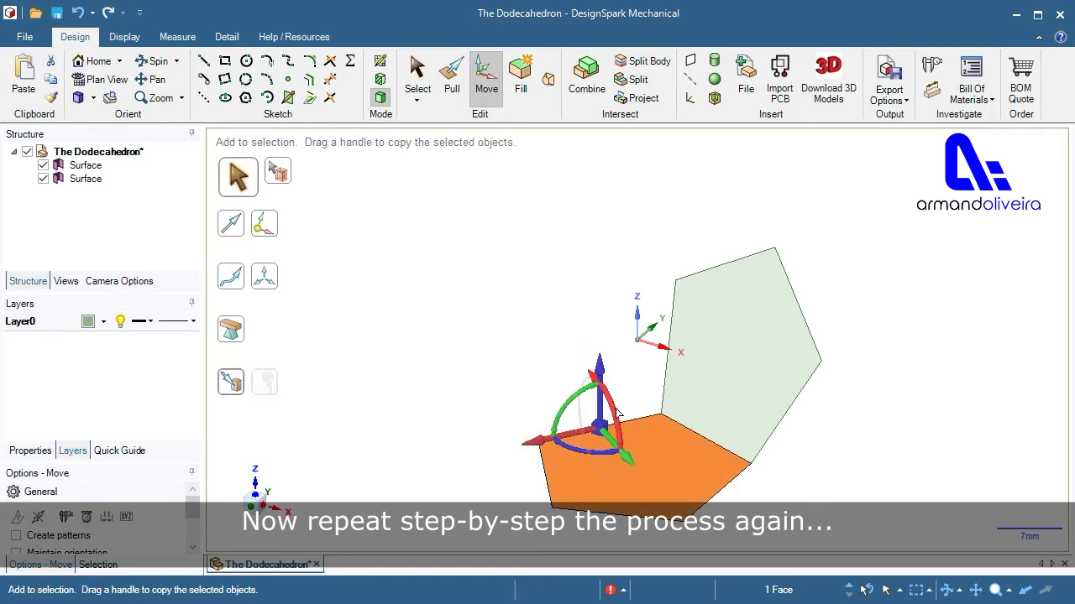
left_click_drag(619, 424, 557, 237, "ctrl")
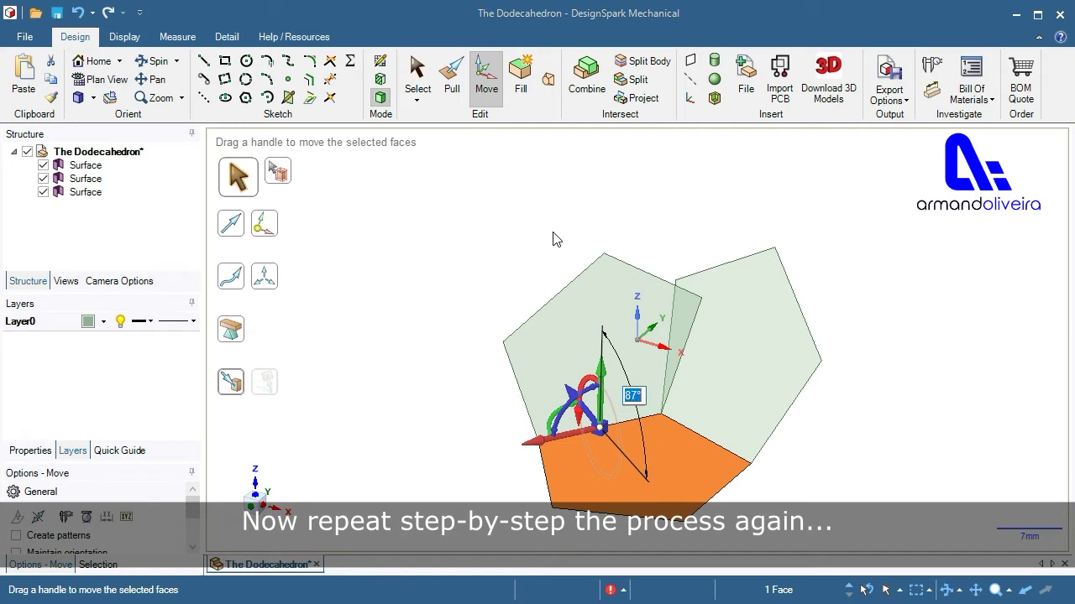
type("116.565")
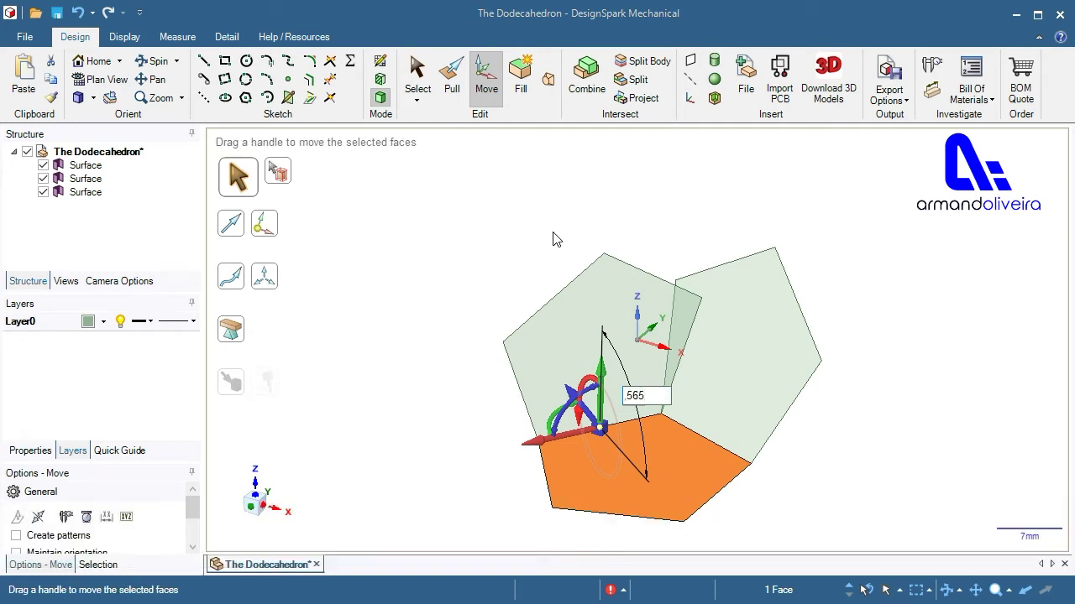
key("Return")
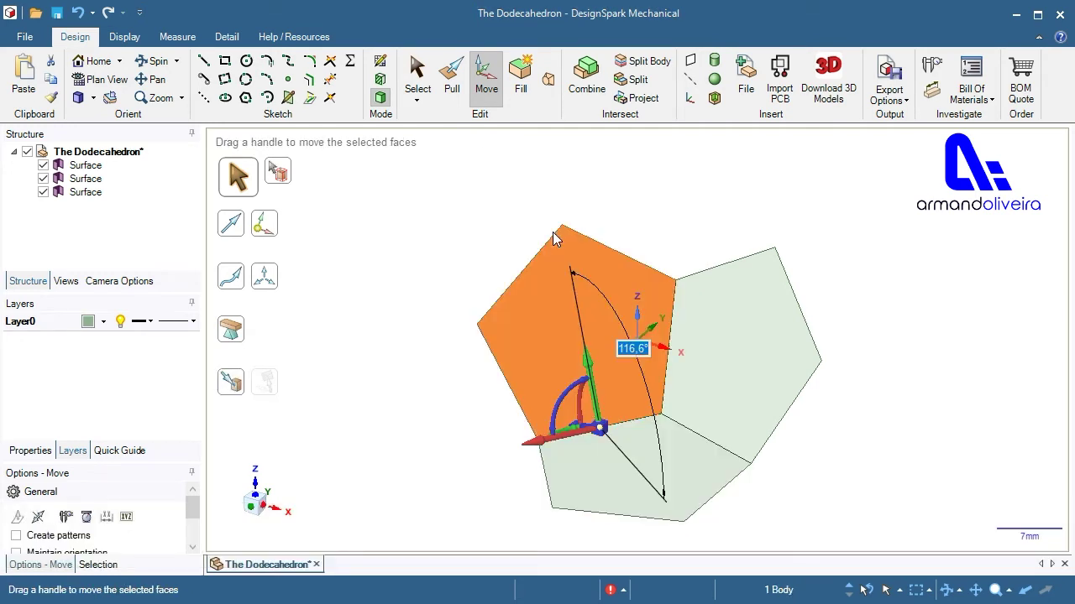
key("Escape")
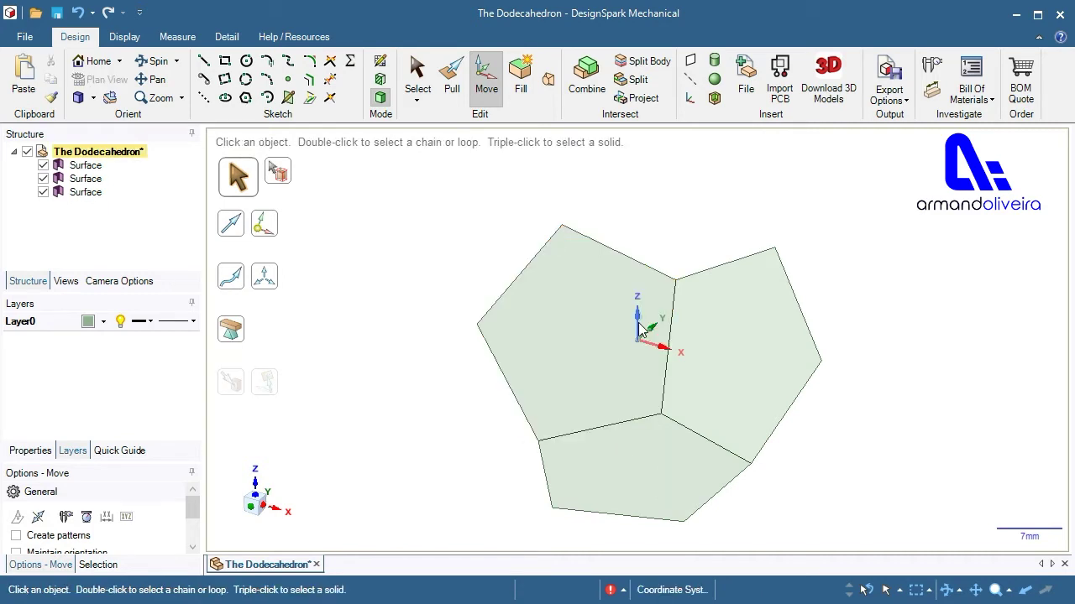
Rotate a third copy of the base pentagon upward 116,565° about the free edge adjoining the second copied face.
middle_click_drag(617, 328, 539, 408)
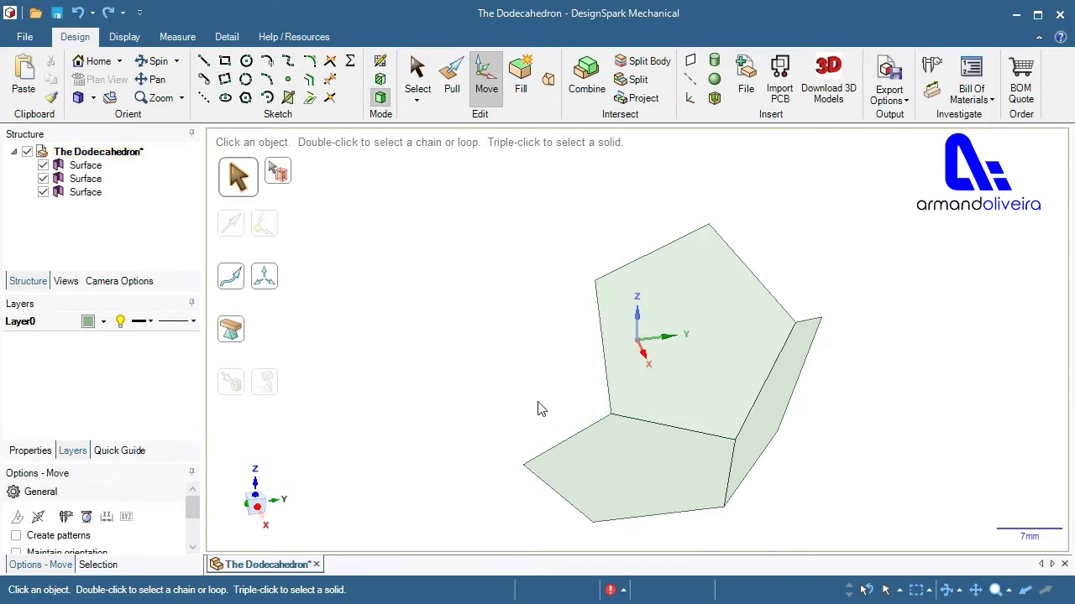
left_click(588, 452)
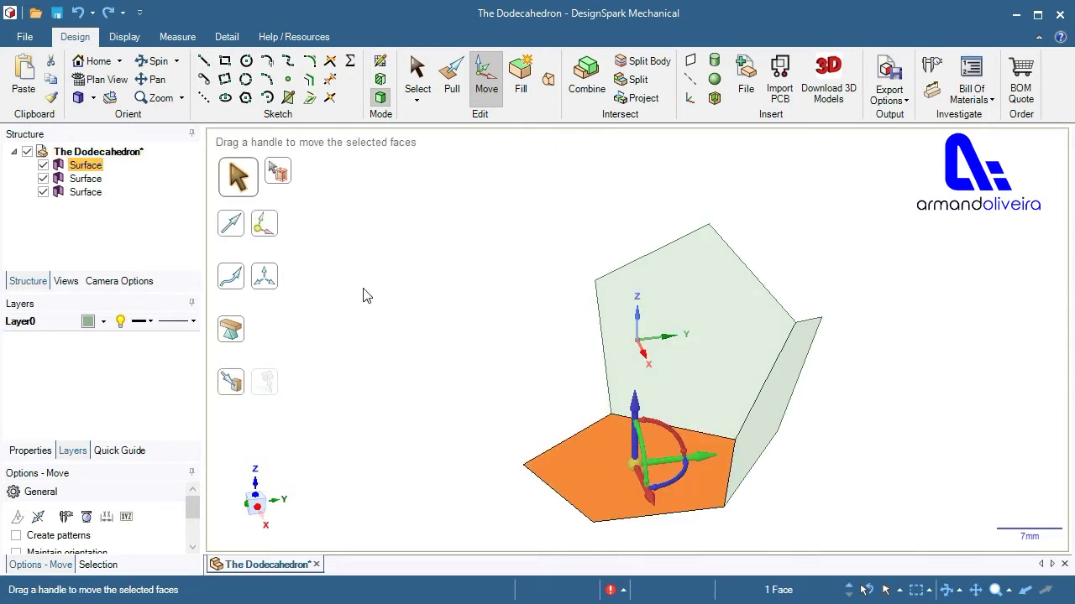
left_click(265, 223)
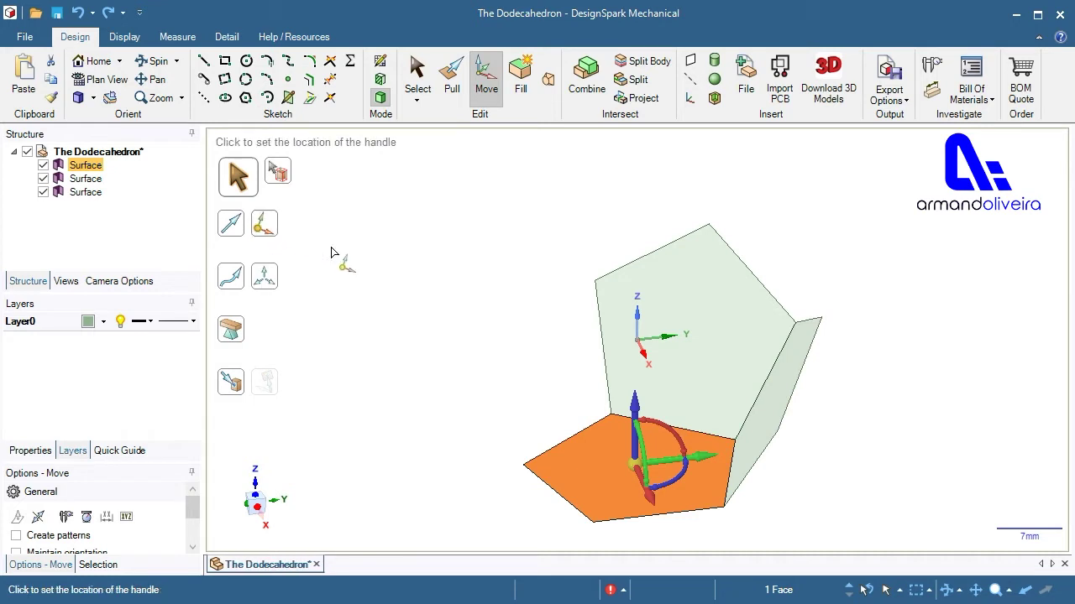
left_click(564, 441)
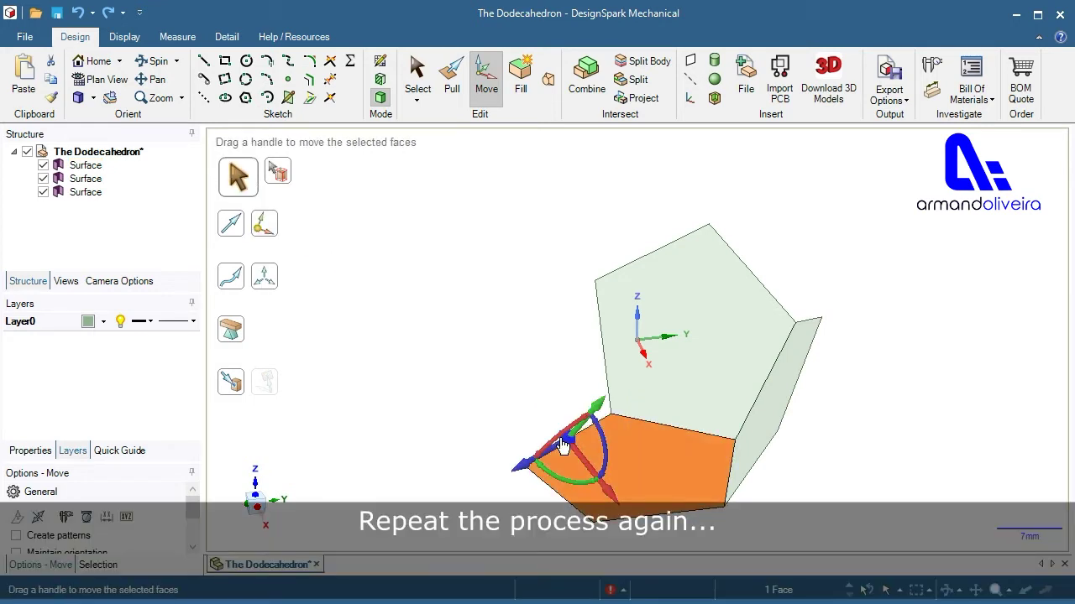
left_click(230, 224)
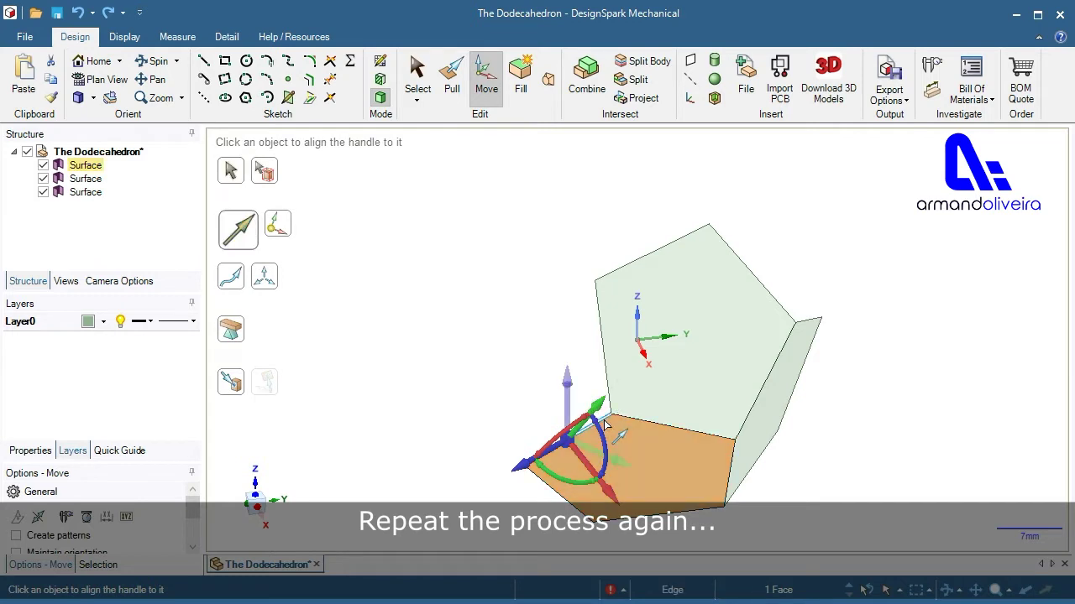
left_click(574, 442)
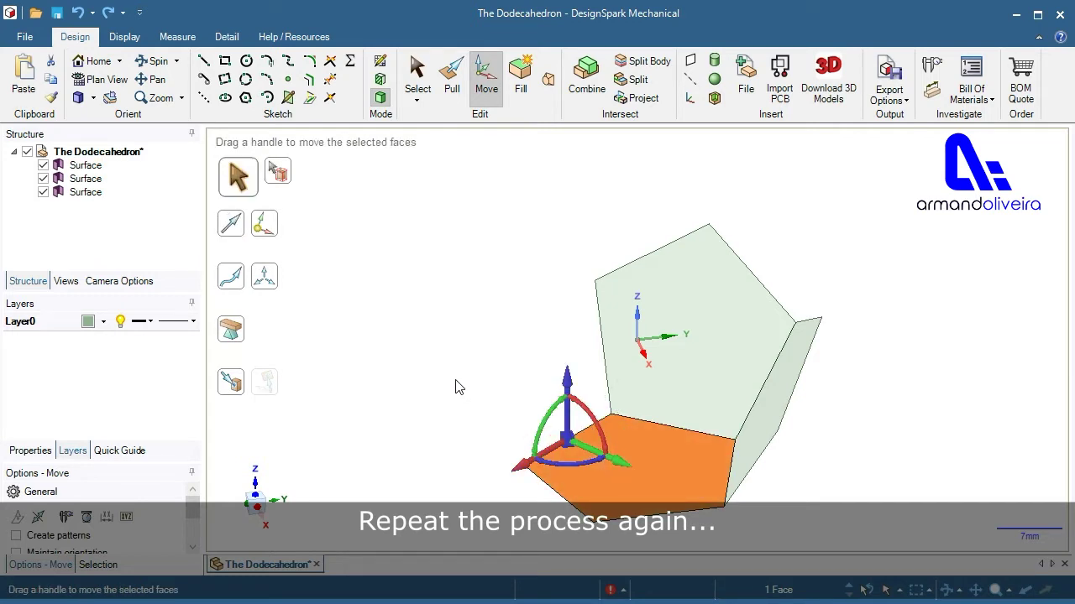
key("ctrl")
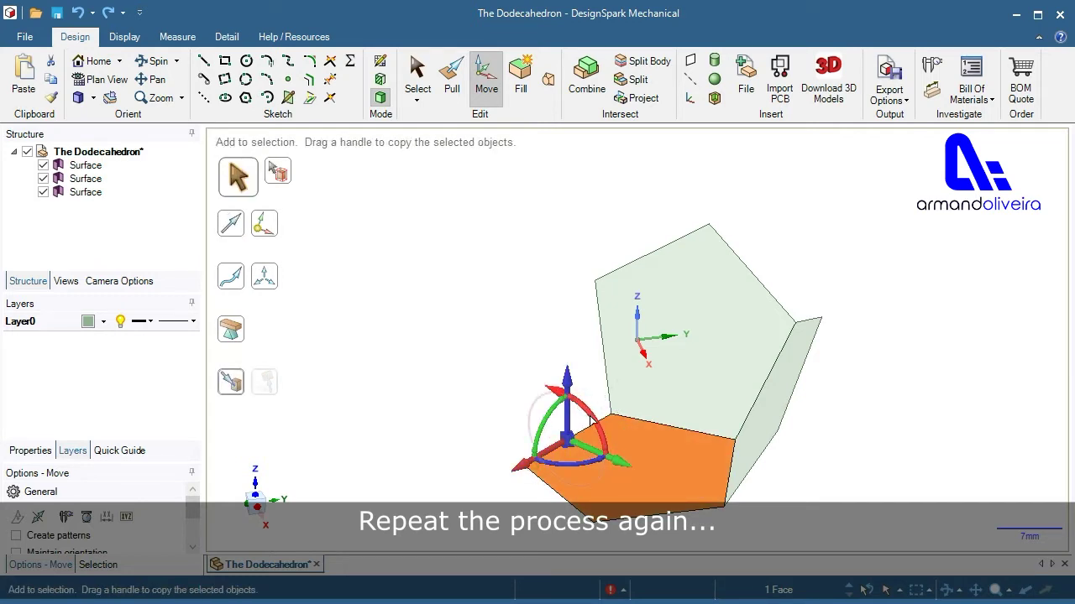
left_click_drag(592, 420, 508, 389, "ctrl")
key("ctrl+v")
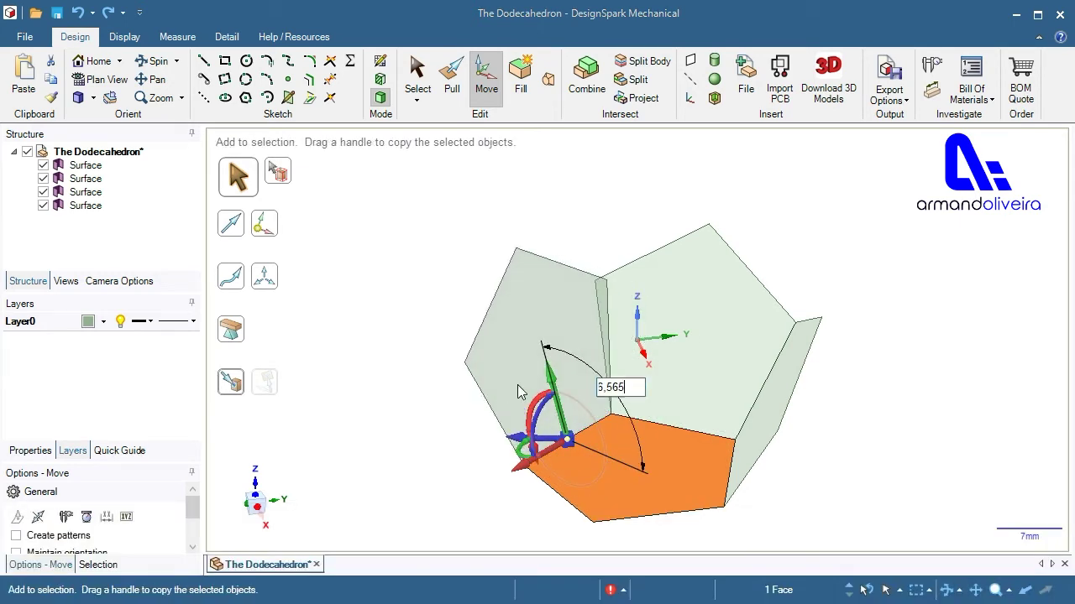
key("Home")
key("Return")
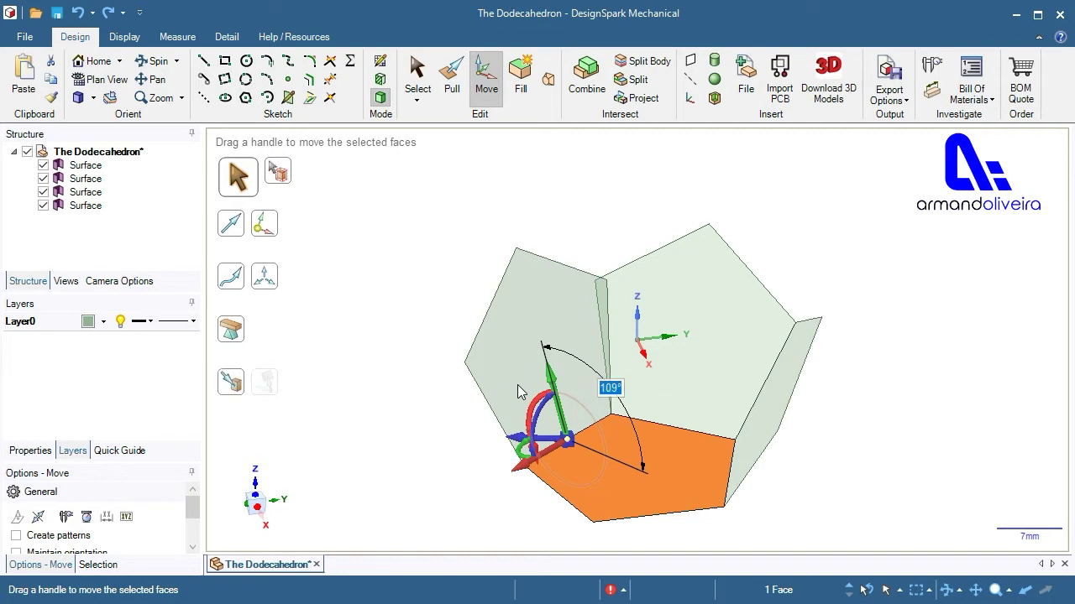
key("Escape")
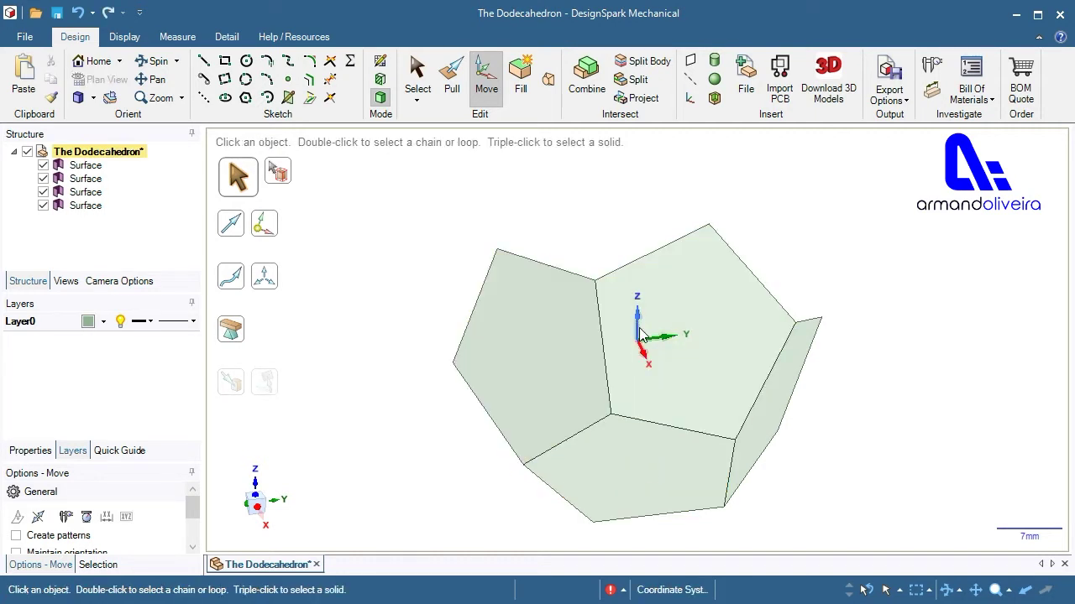
Rotate a fourth copy of the base pentagon upward 116,565° about one of its two remaining free edges.
middle_click_drag(611, 402, 561, 492)
left_click(578, 459)
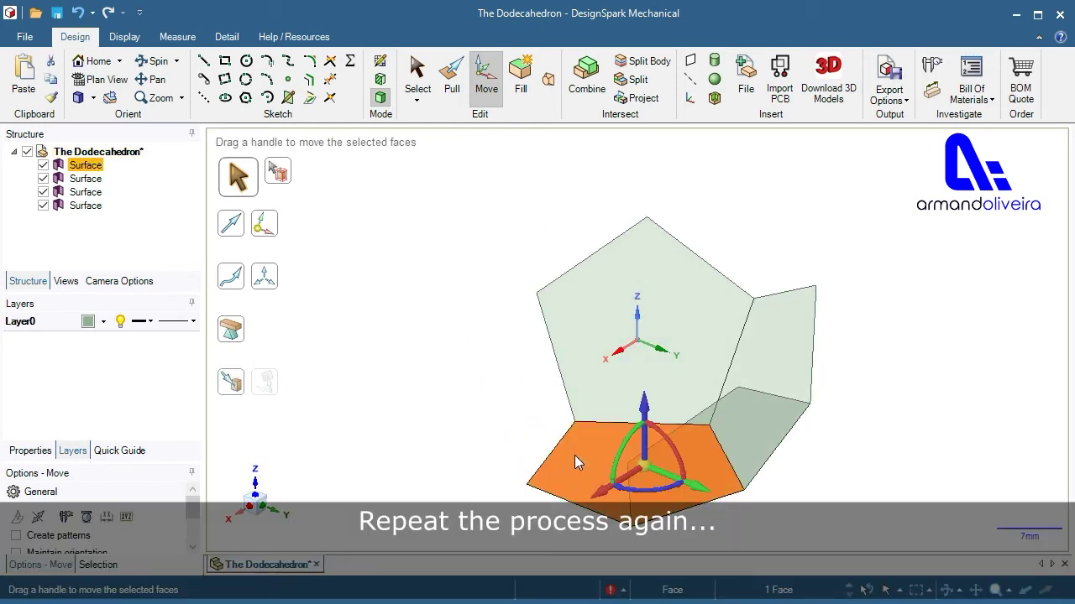
left_click(264, 222)
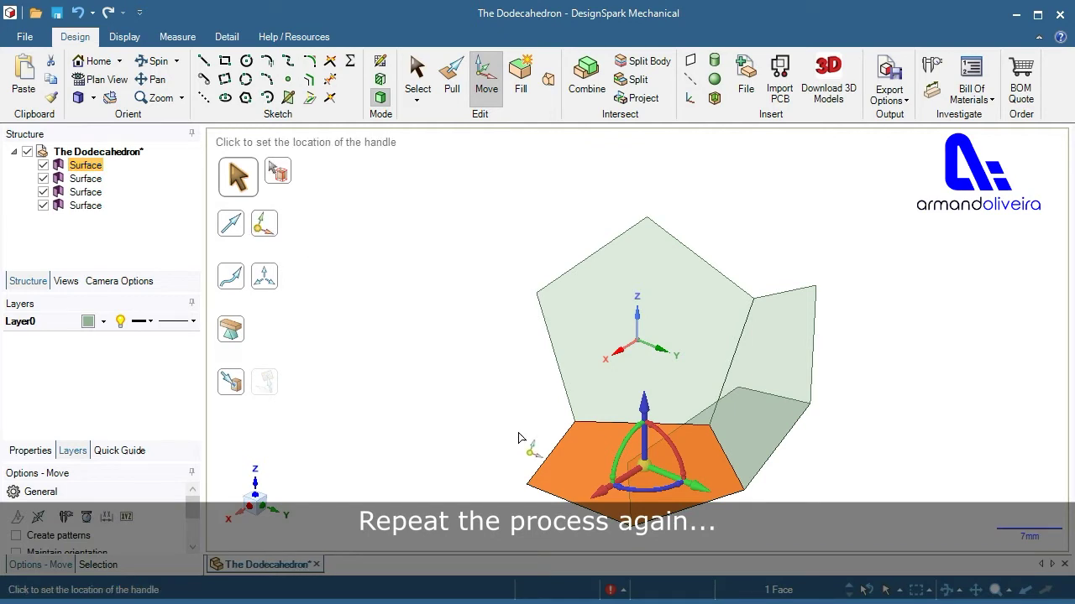
left_click(548, 462)
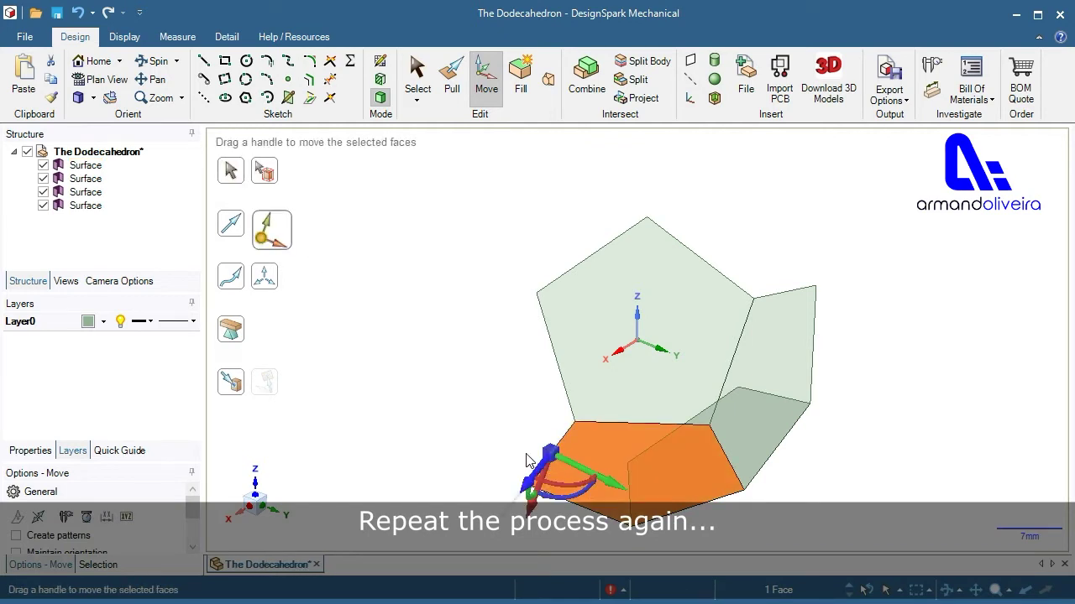
left_click(271, 282)
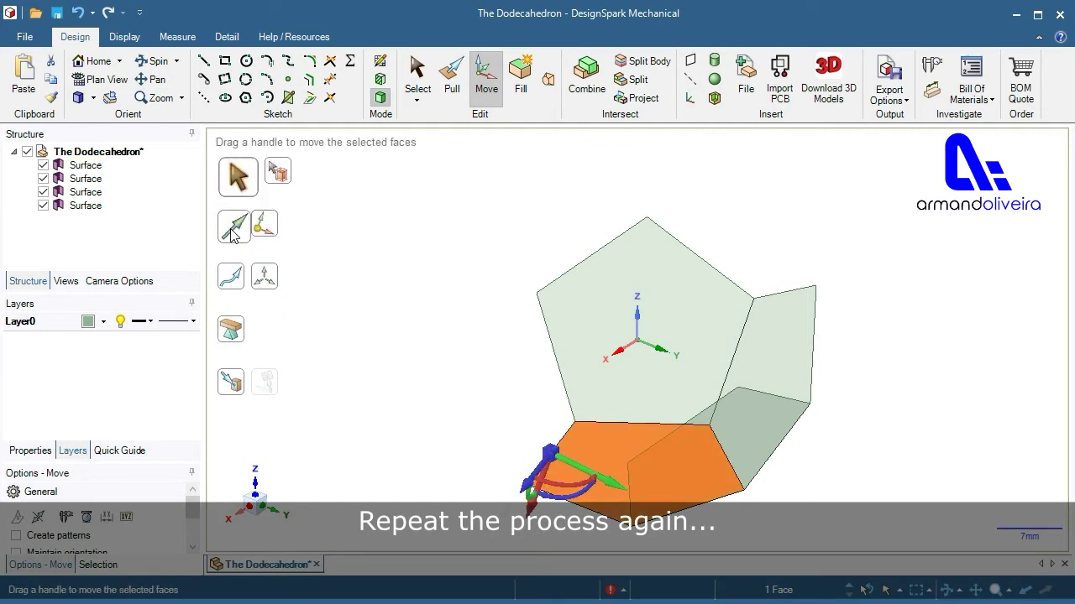
left_click(565, 436)
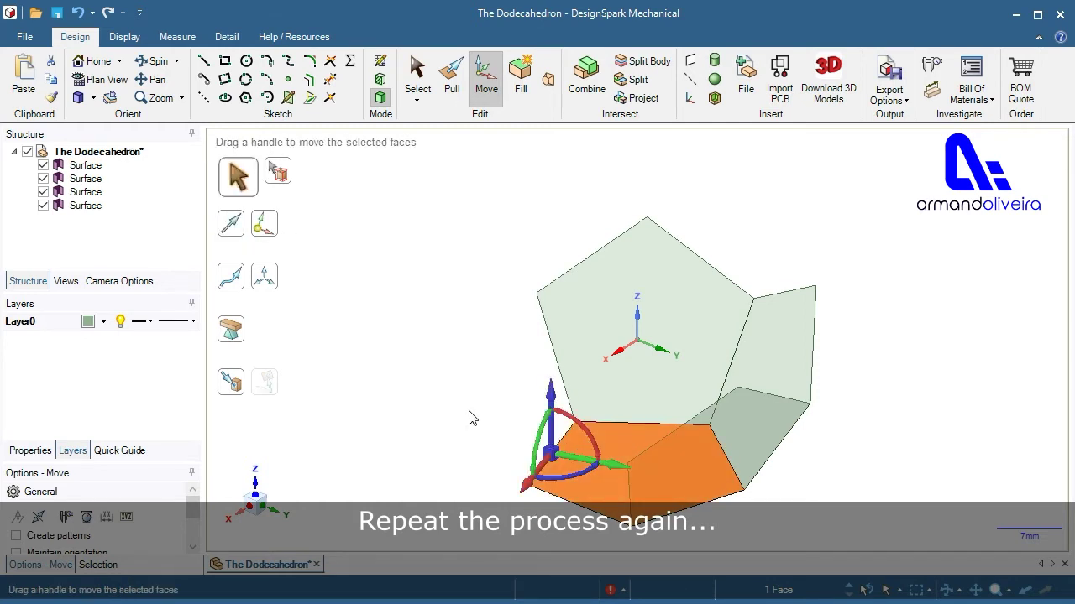
left_click_drag(588, 424, 470, 371, "ctrl")
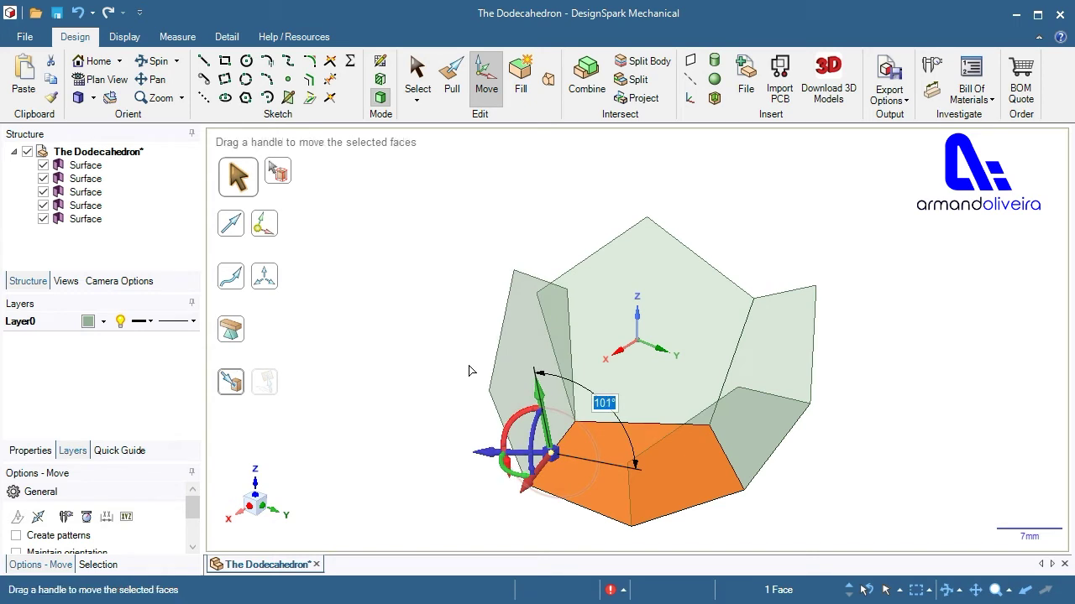
key("ctrl+v")
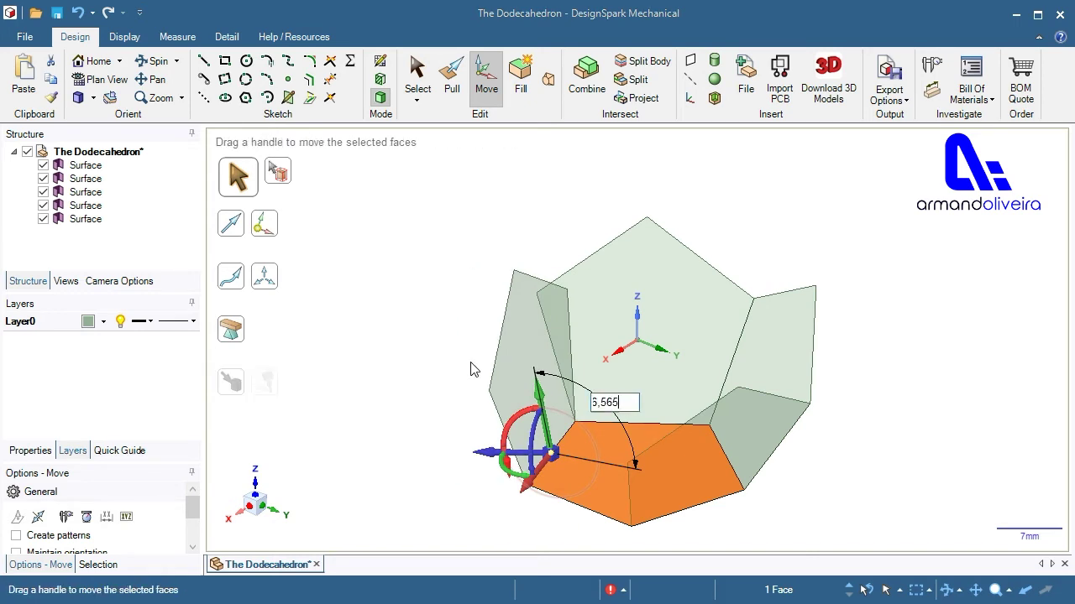
key("Return")
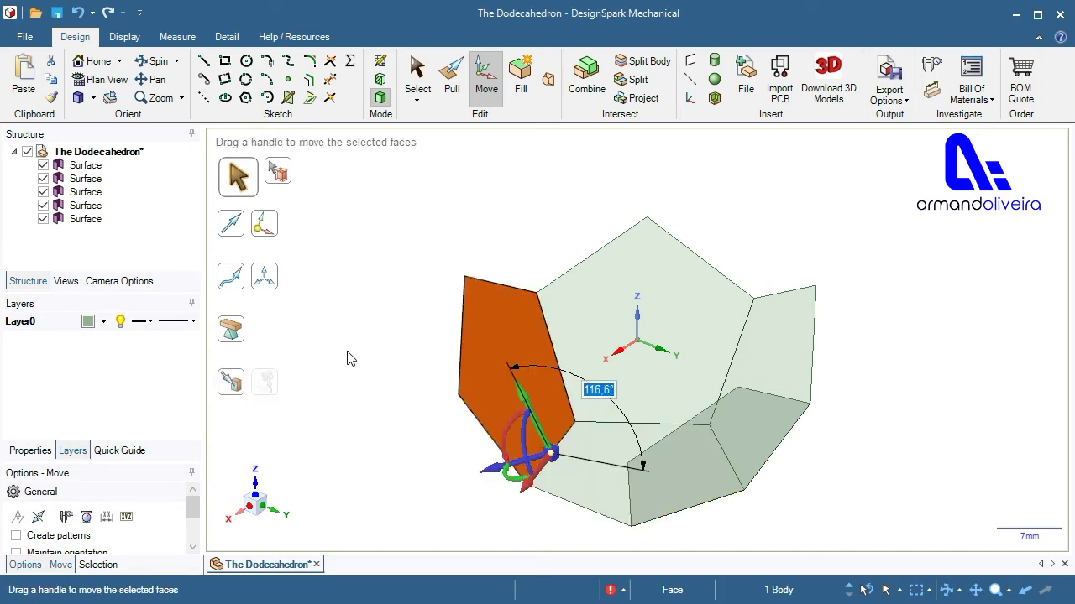
key("Escape")
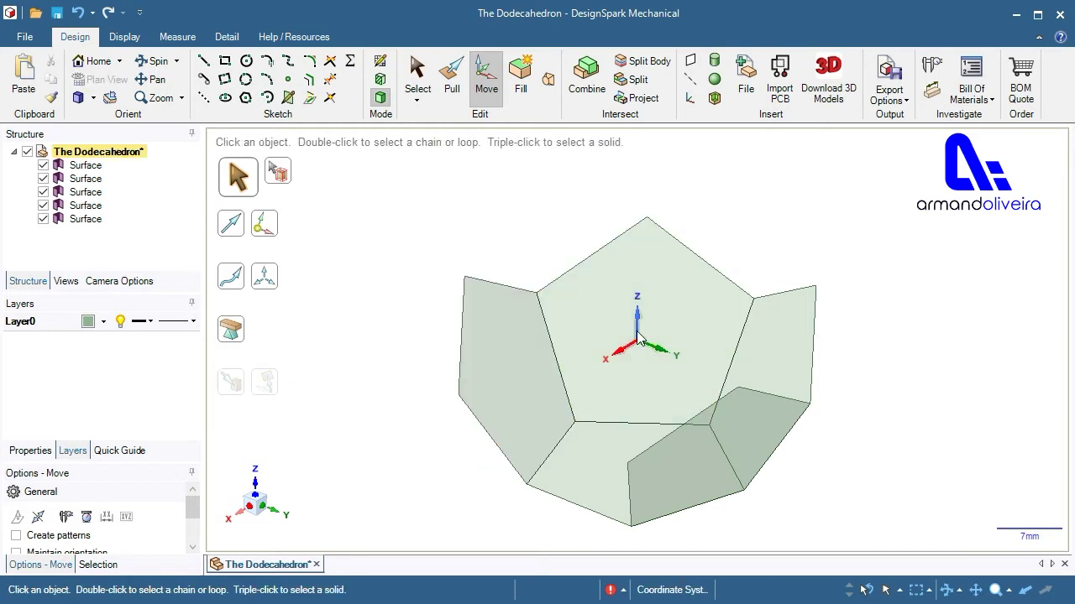
Rotate a fifth copy of the base pentagon upward about its last free edge, matching the other side faces' dihedral angle to close the ring.
middle_click_drag(638, 334, 760, 367)
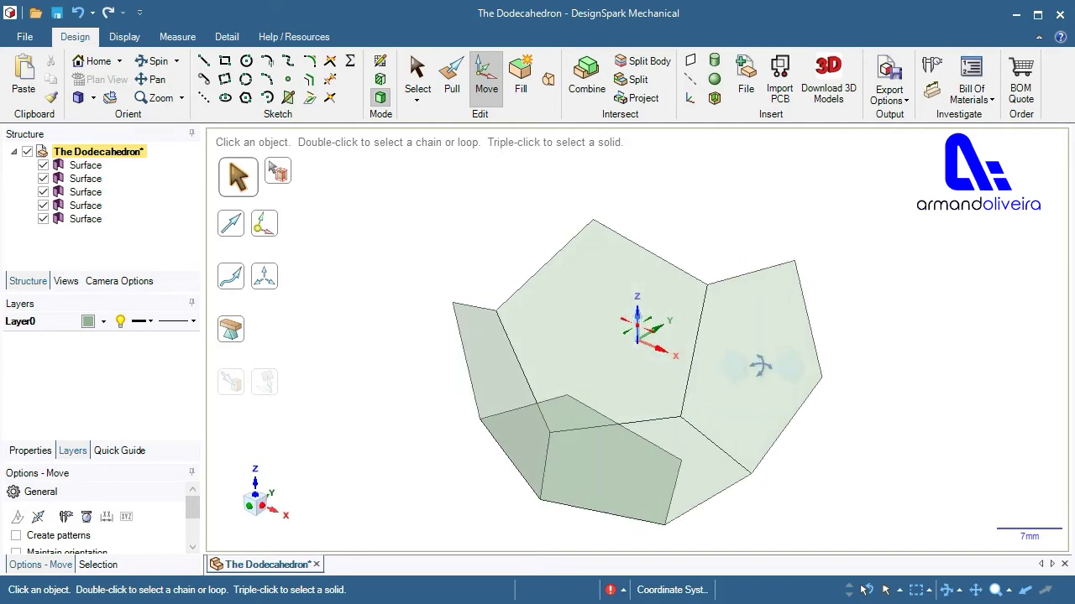
left_click(692, 455)
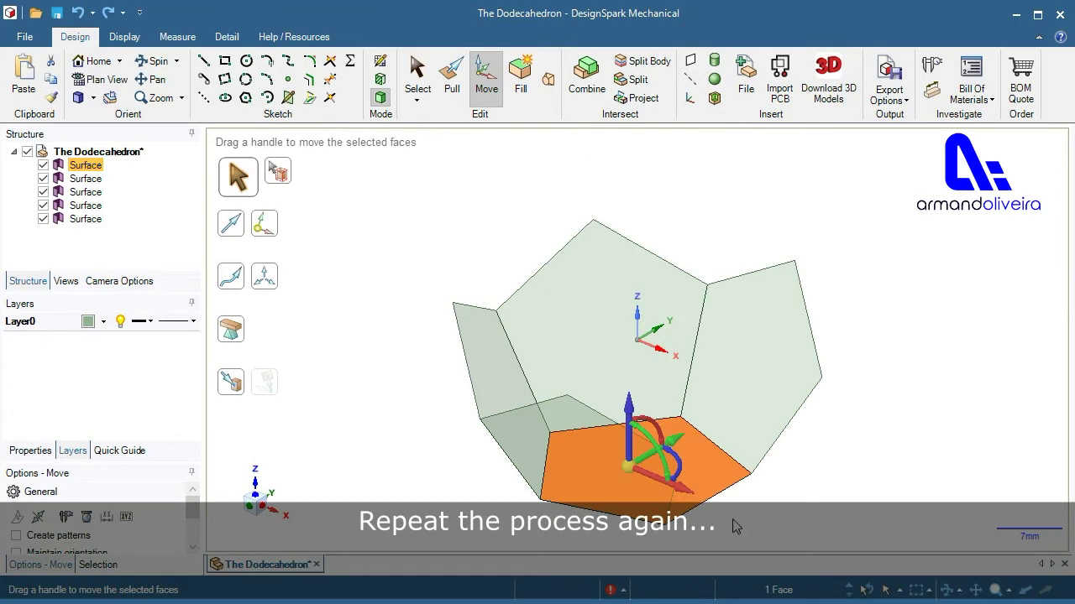
left_click(265, 225)
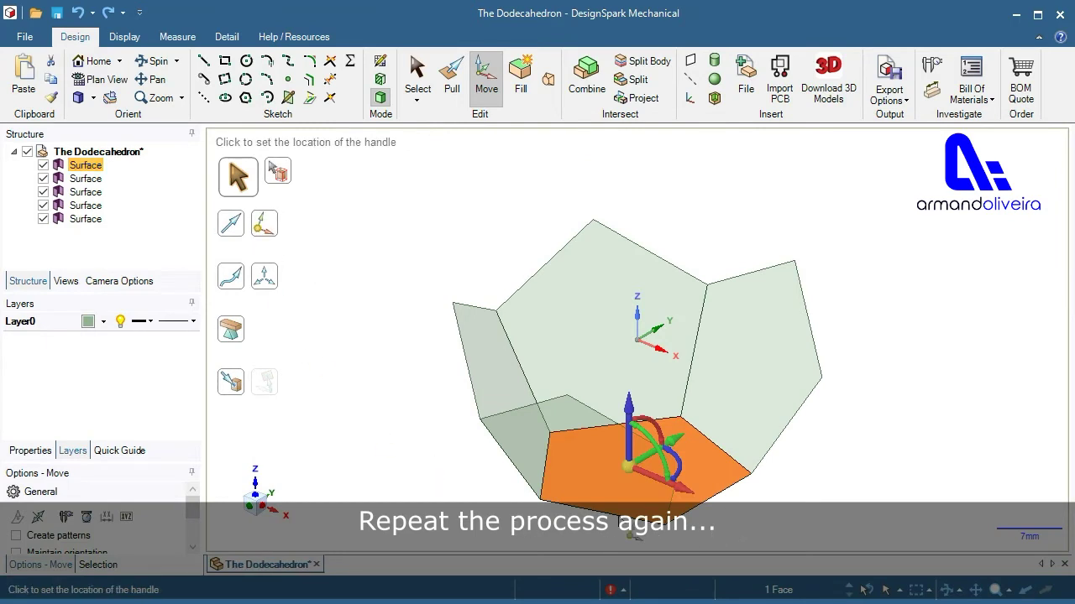
left_click(748, 474)
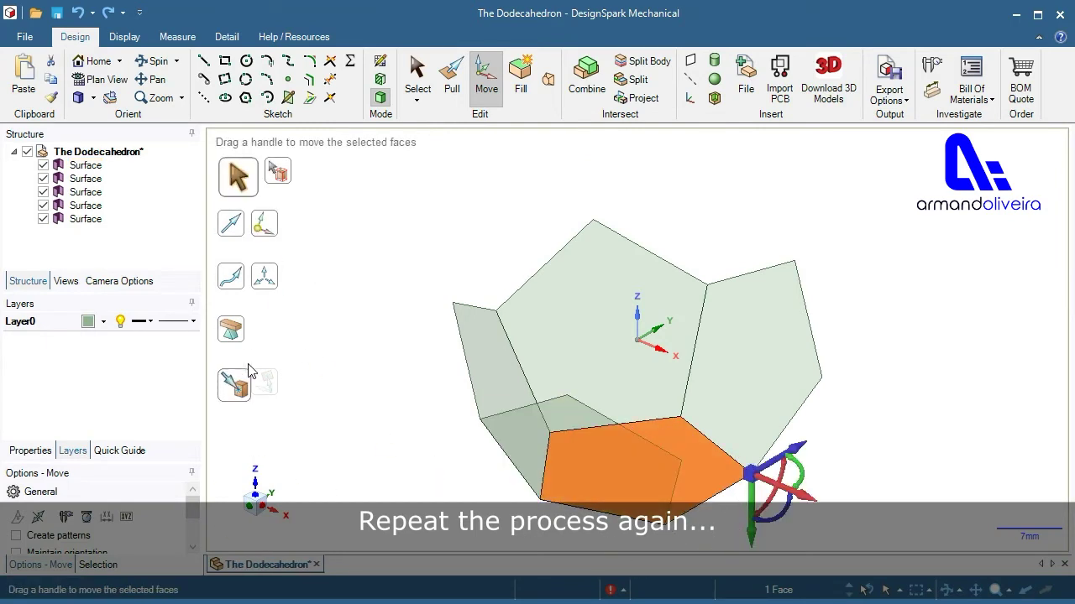
left_click(232, 224)
left_click(710, 537)
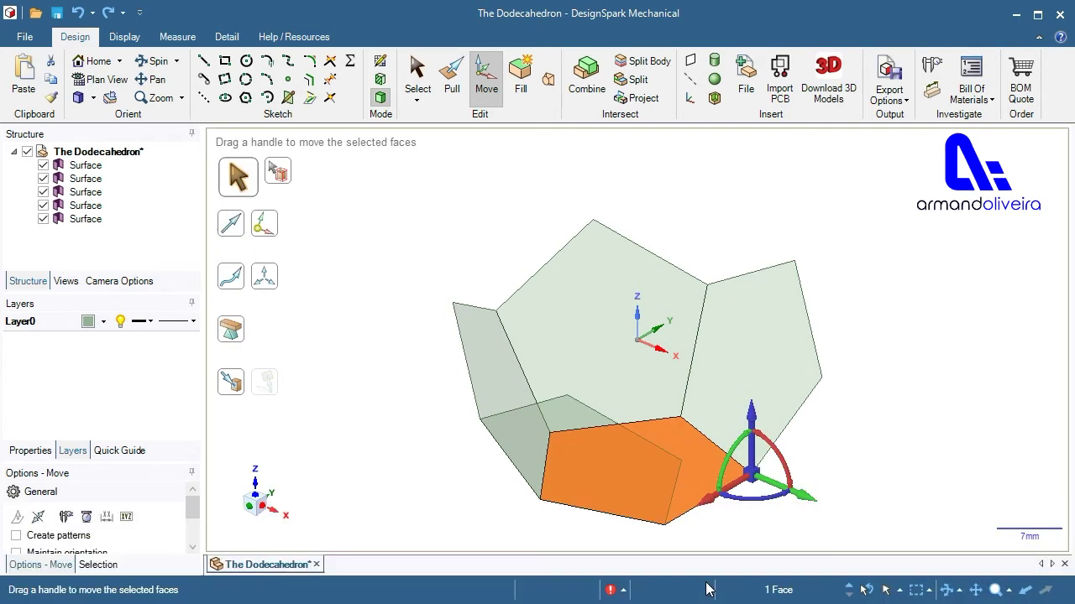
key("ctrl")
left_click_drag(786, 462, 818, 571, "ctrl")
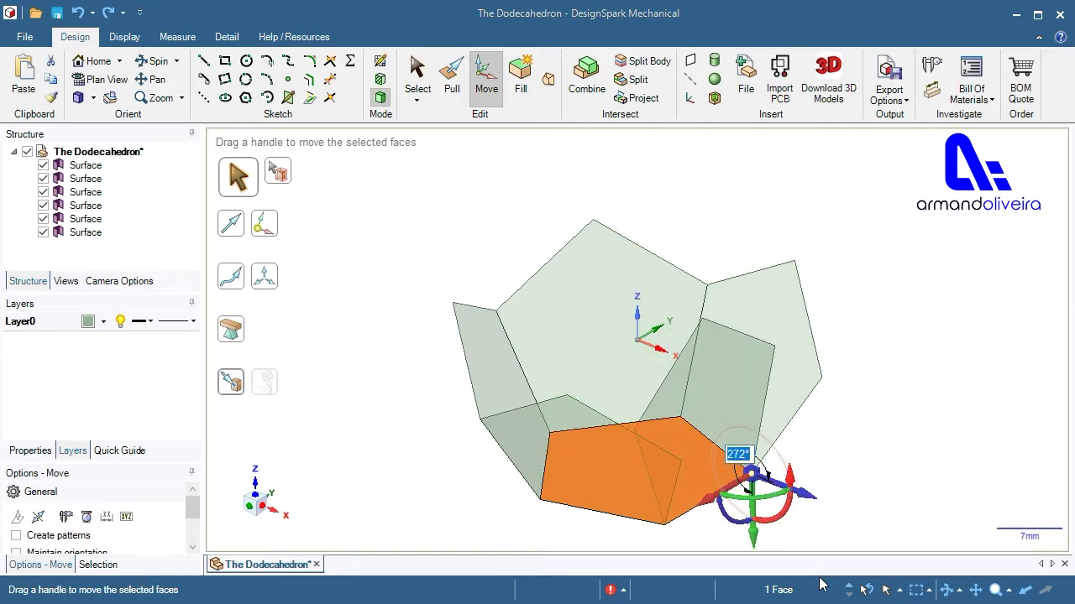
type("360")
key("Return")
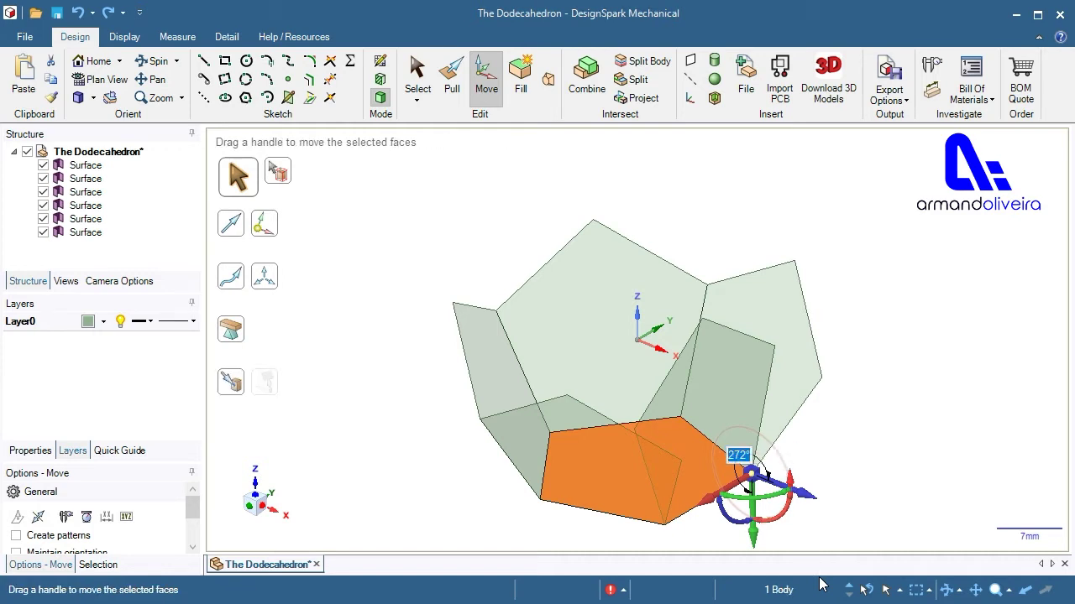
key("Escape")
left_click(849, 543)
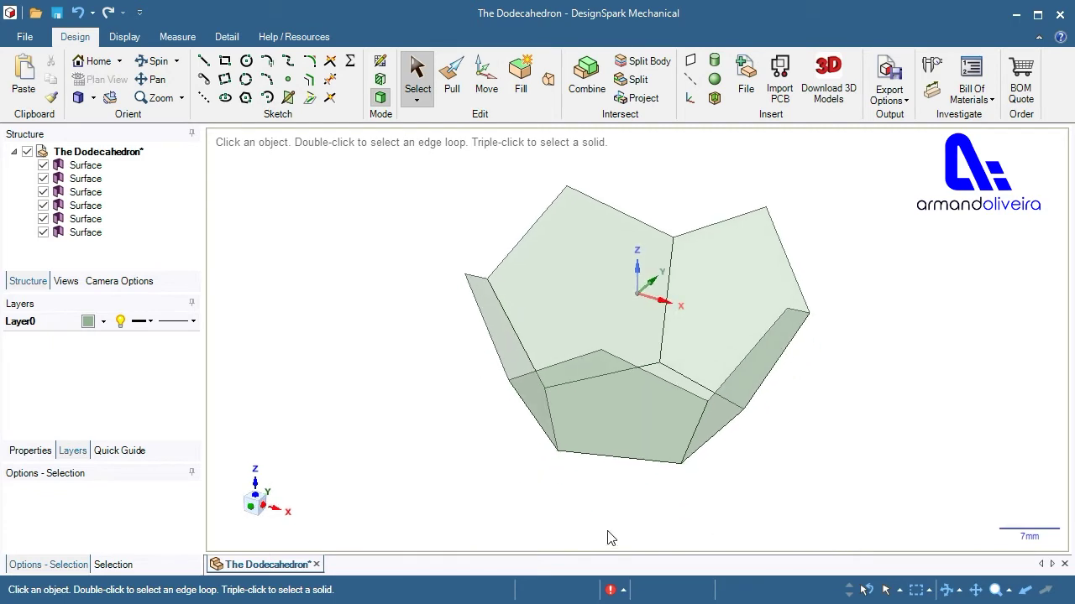
Combine the base pentagon with the five side pentagons into a single half-shell surface.
scroll(632, 539, "down", 2)
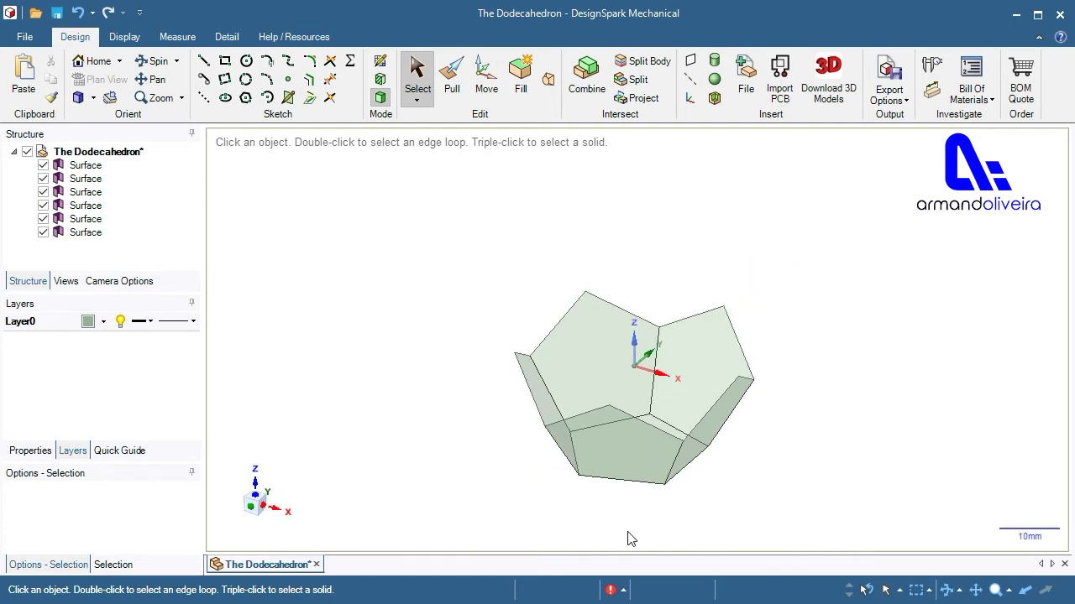
left_click(84, 164)
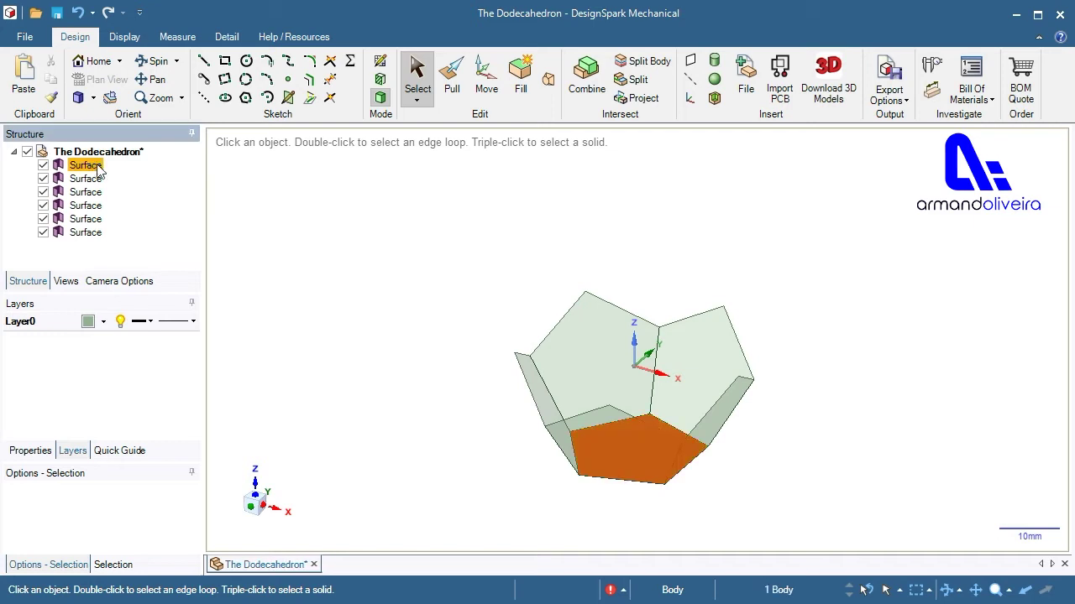
left_click(586, 75)
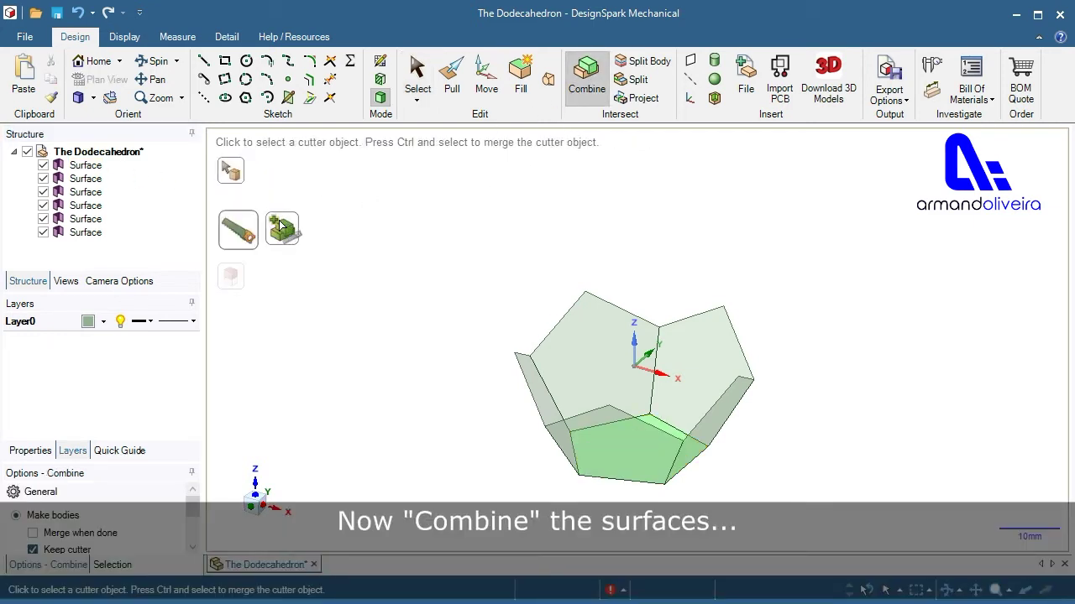
left_click(281, 227)
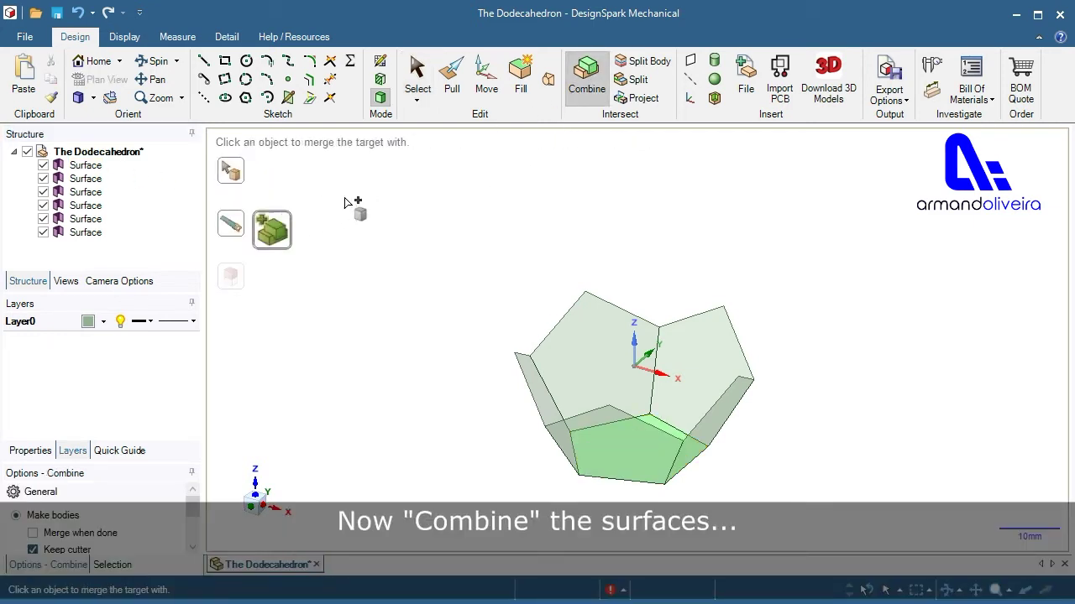
left_click(585, 320)
left_click(691, 327)
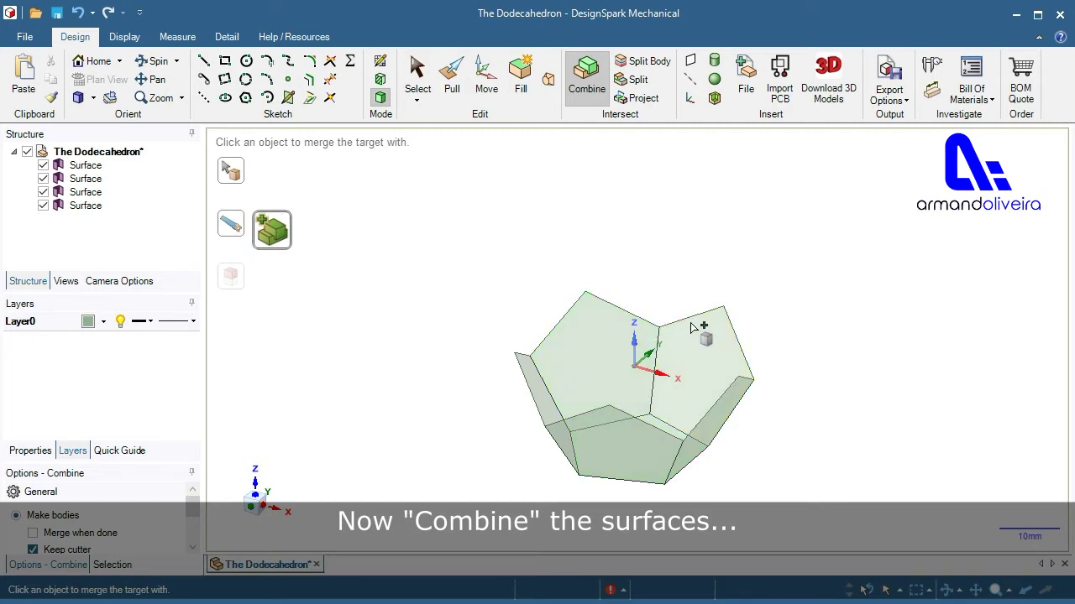
left_click(703, 443)
left_click(592, 467)
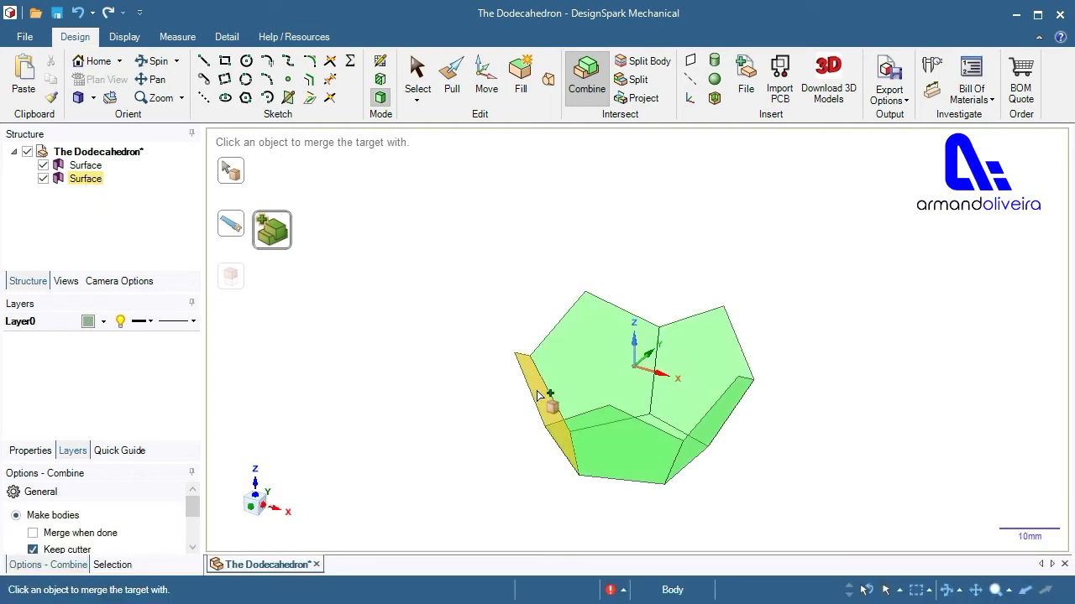
left_click(538, 397)
key("Escape")
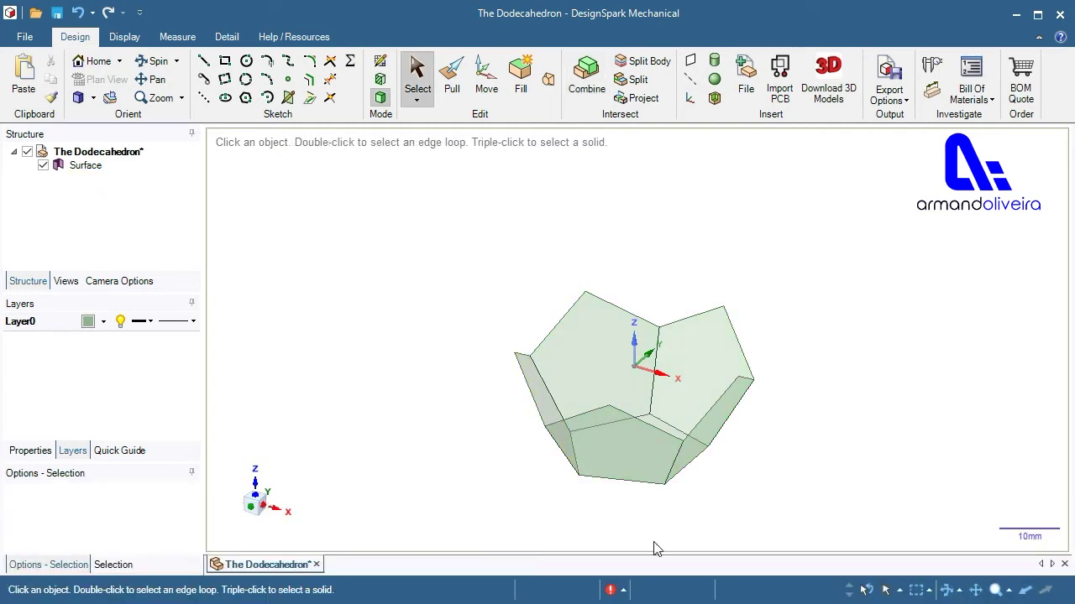
Place the Move handle at the coordinate origin and rotate a copy of the half shell 180° about it to form the upper half.
scroll(657, 538, "down", 1)
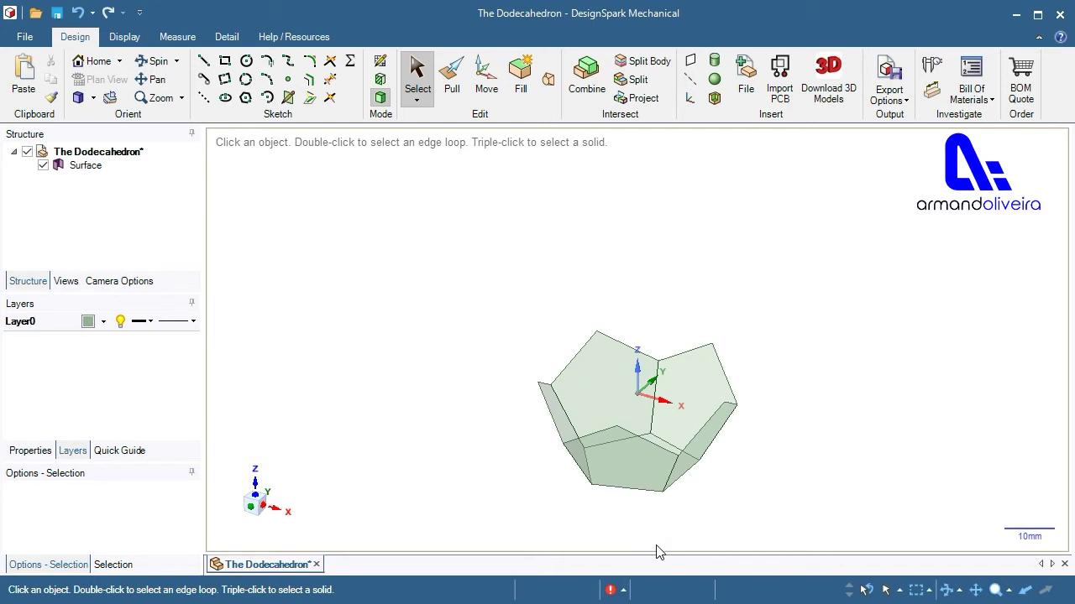
left_click_drag(598, 528, 454, 270)
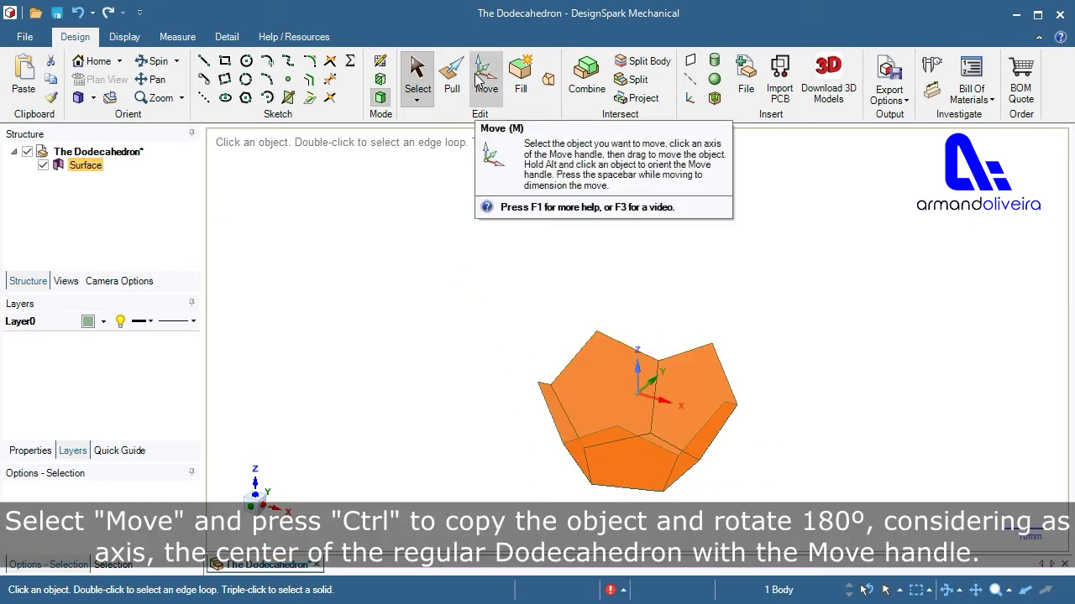
left_click(481, 81)
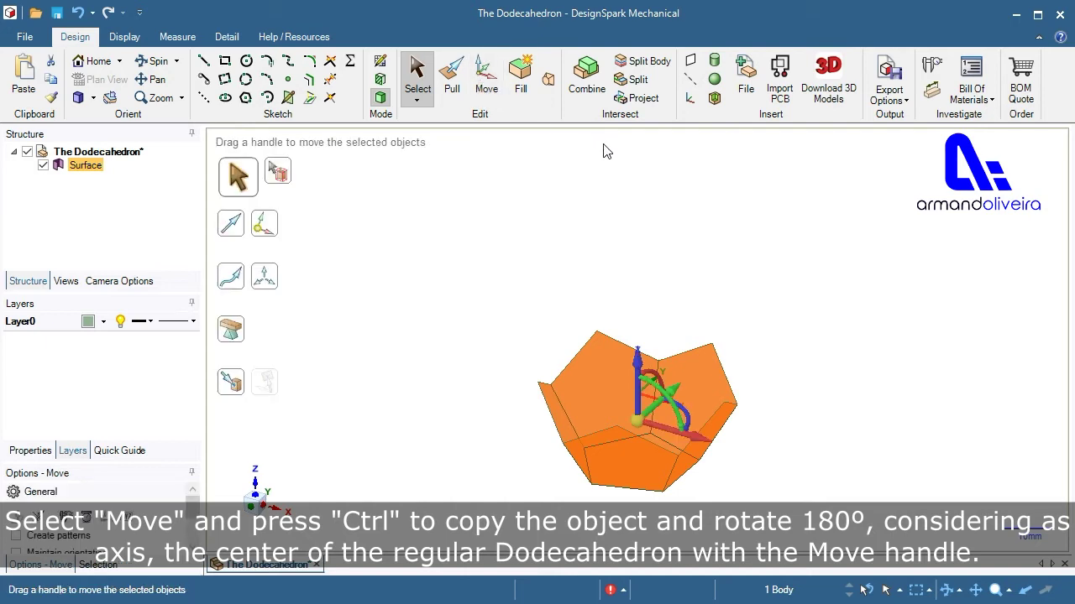
left_click(265, 225)
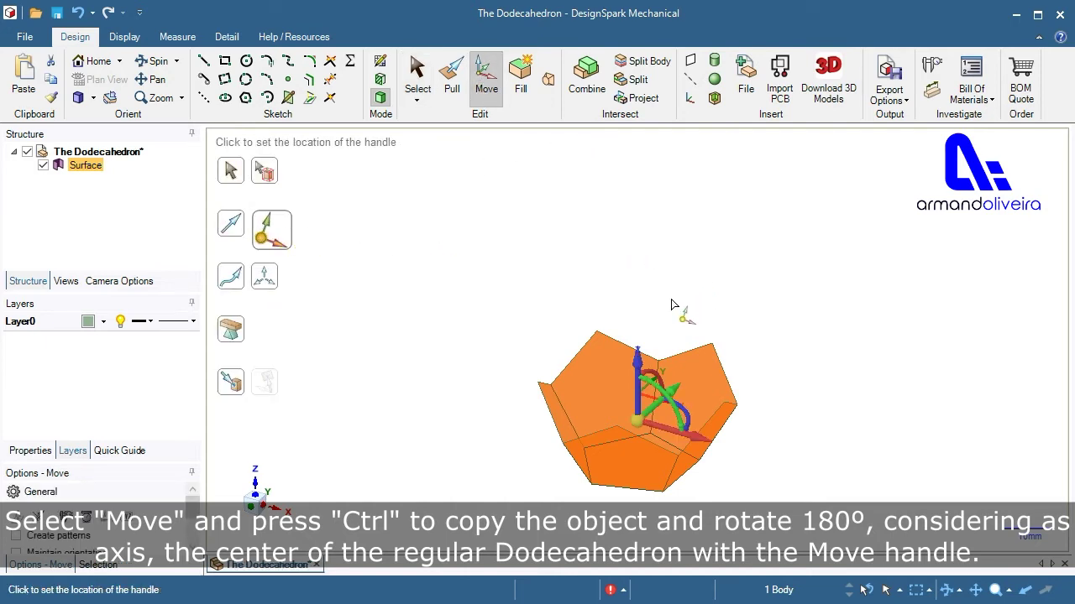
left_click(648, 399)
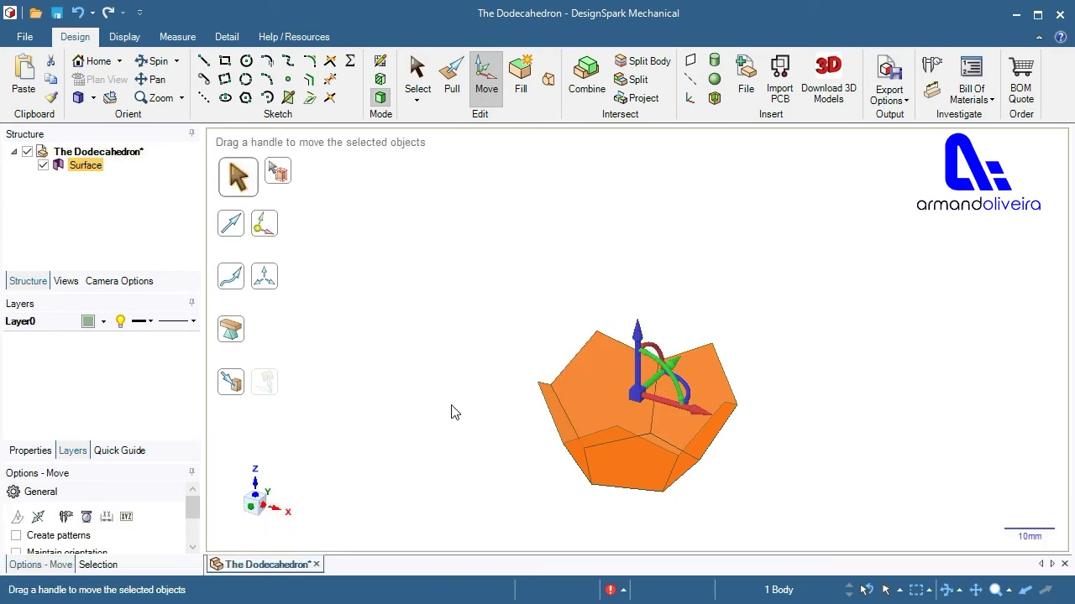
scroll(663, 341, "up", 2, "ctrl")
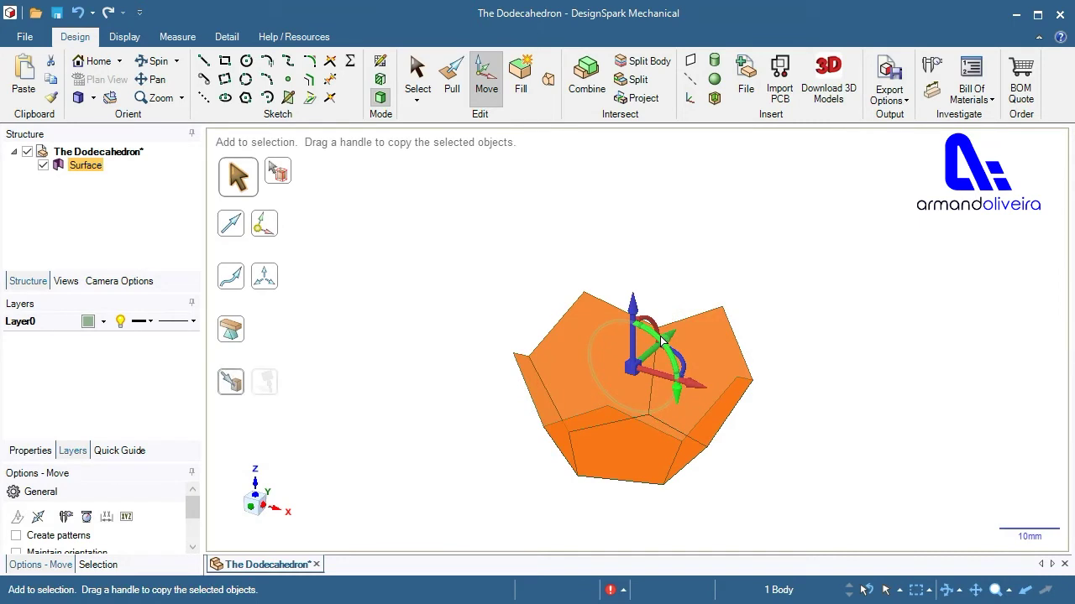
left_click_drag(667, 349, 554, 493, "ctrl")
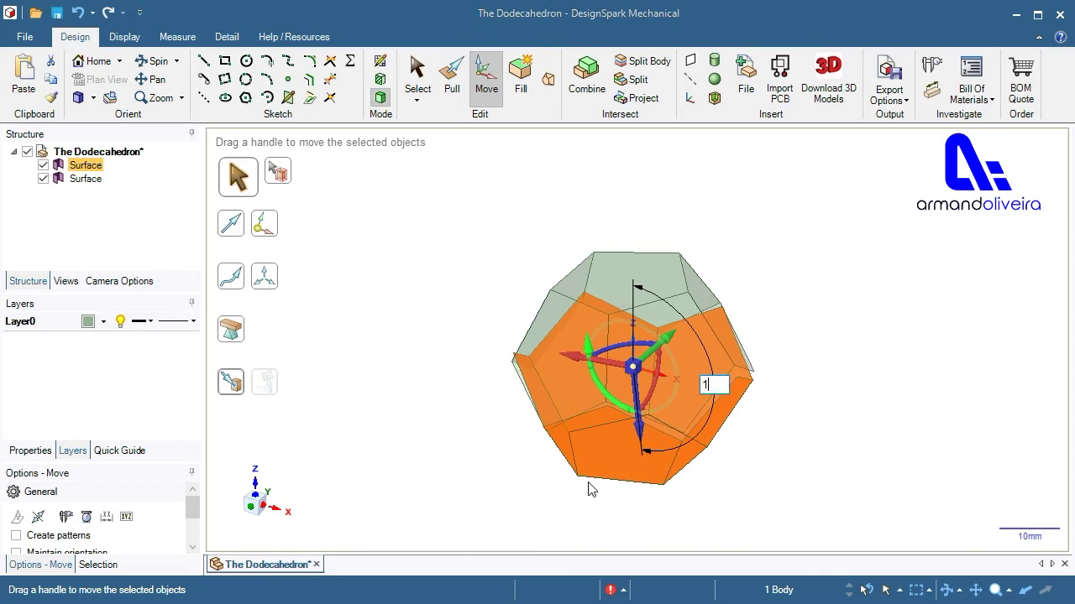
key("Return")
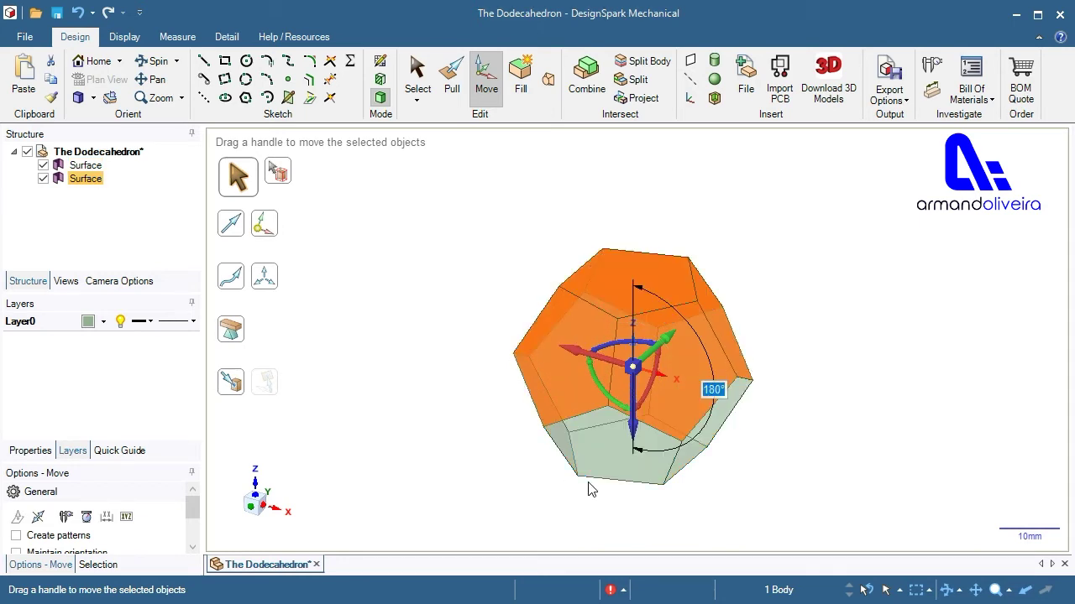
key("Escape")
key("Escape")
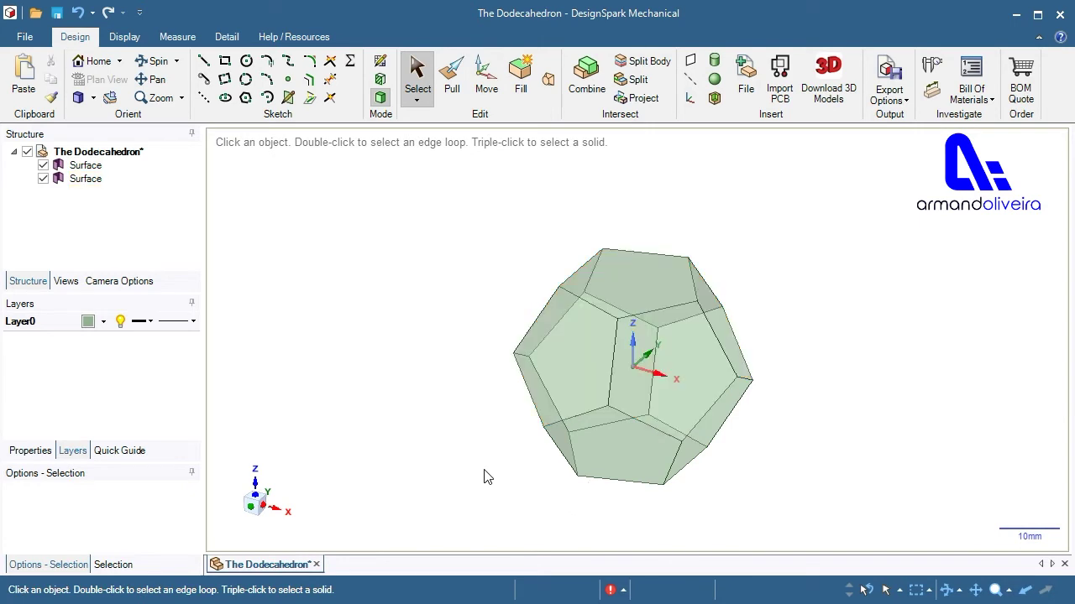
Merge the upper and lower half shells into one closed dodecahedron solid with Combine.
left_click(586, 78)
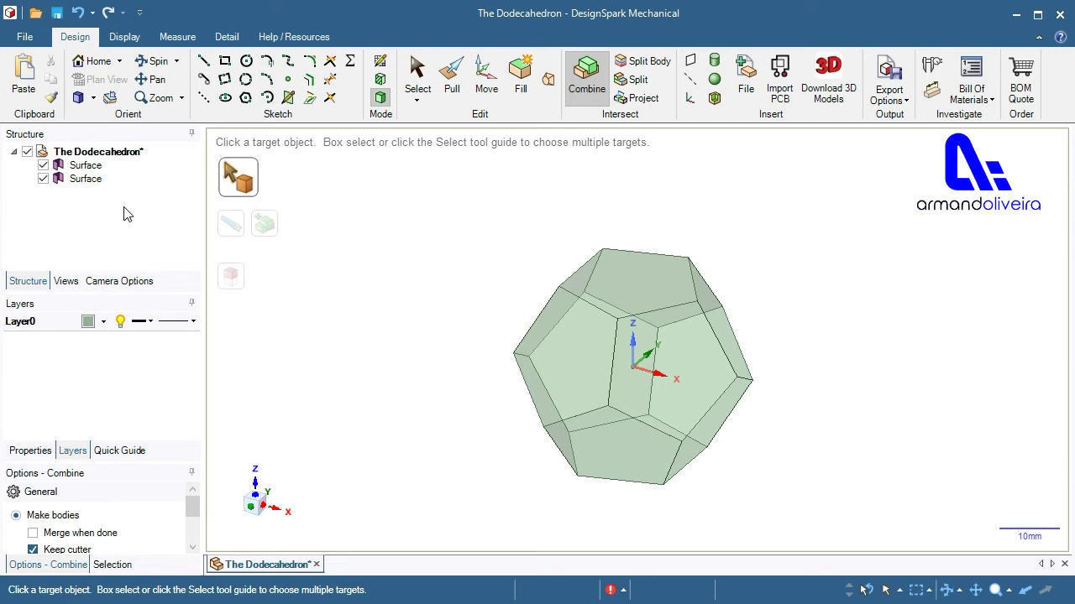
left_click(89, 179)
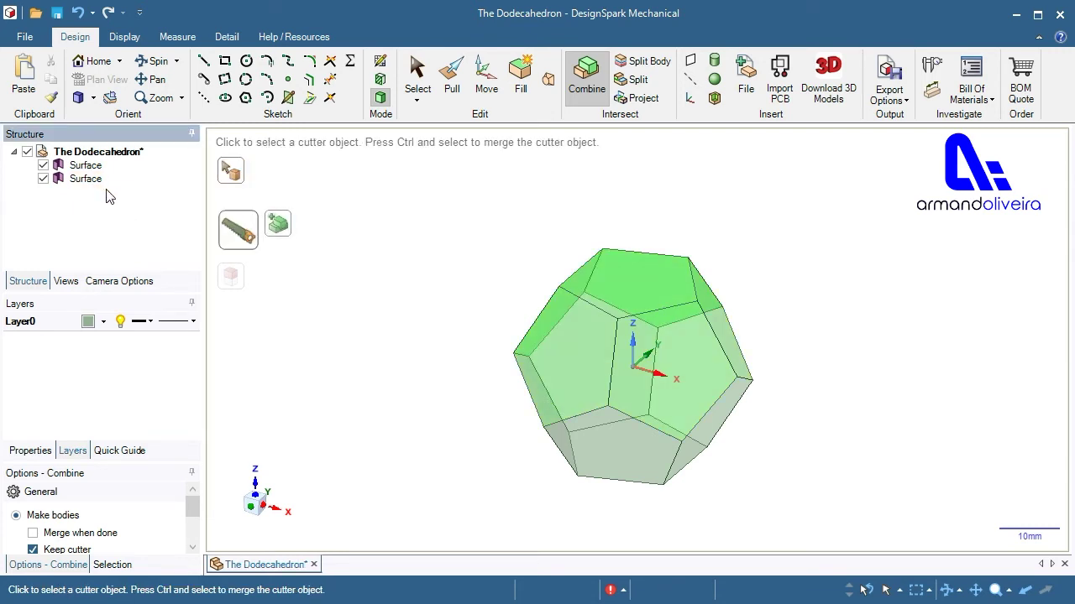
left_click(277, 220)
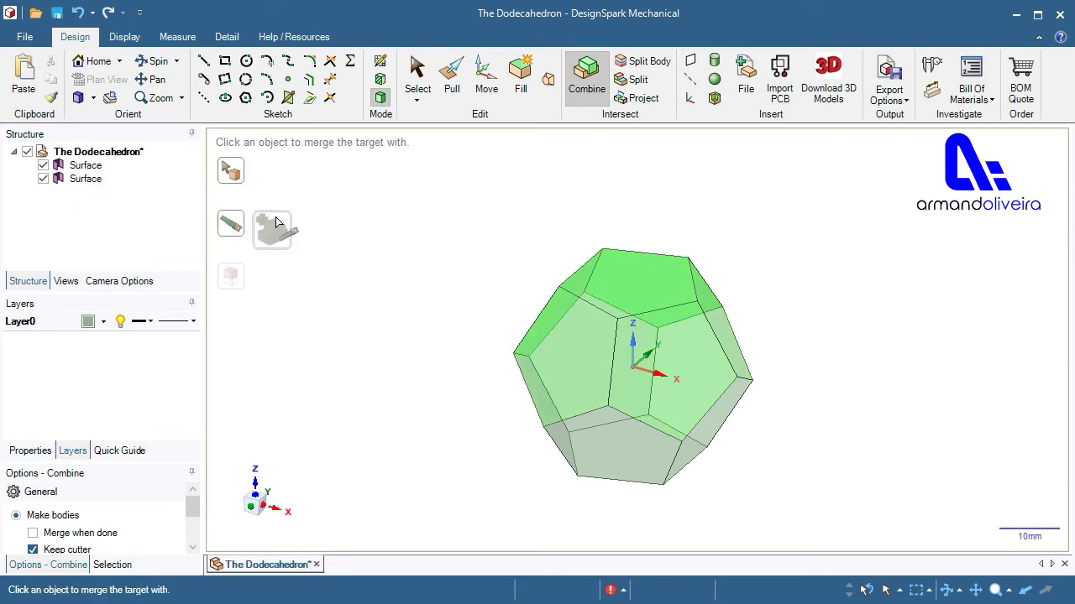
left_click(101, 167)
key("Escape")
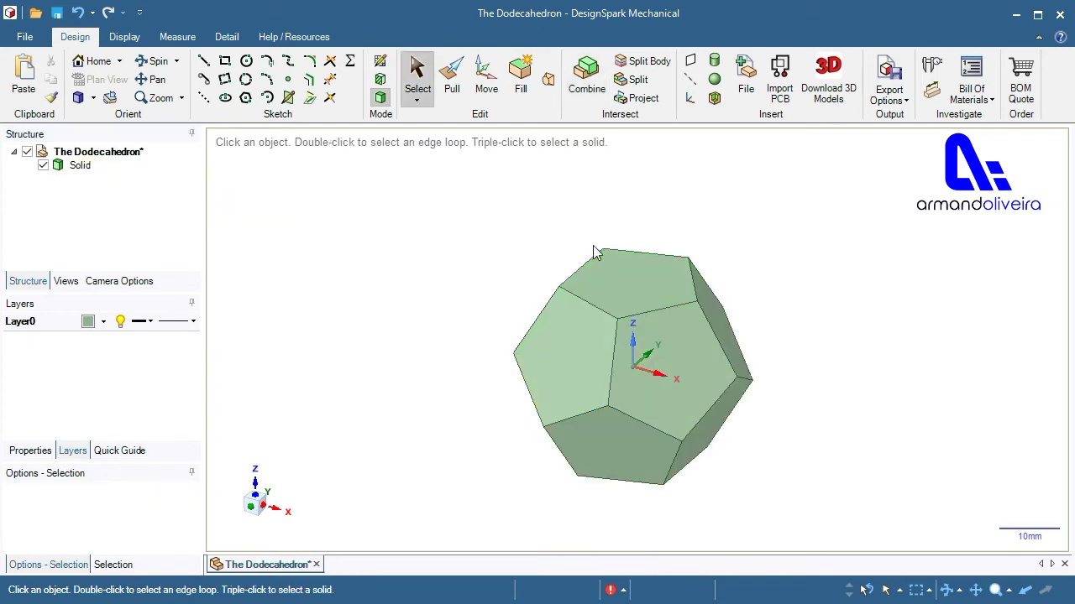
Set the whole dodecahedron solid's display style to Transparent.
left_click(602, 259)
triple_click(602, 262)
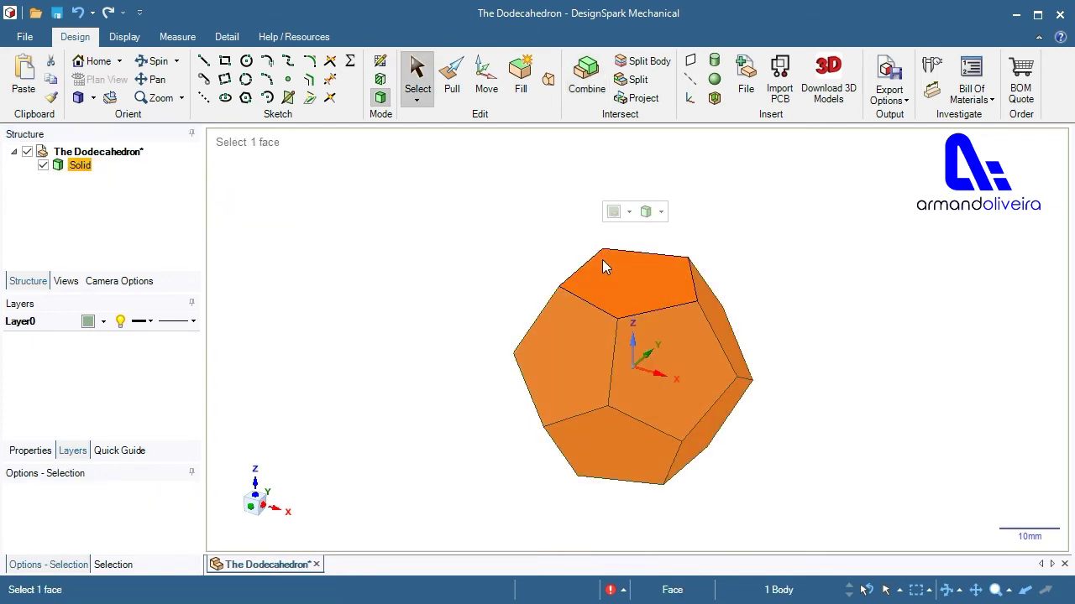
right_click(487, 238)
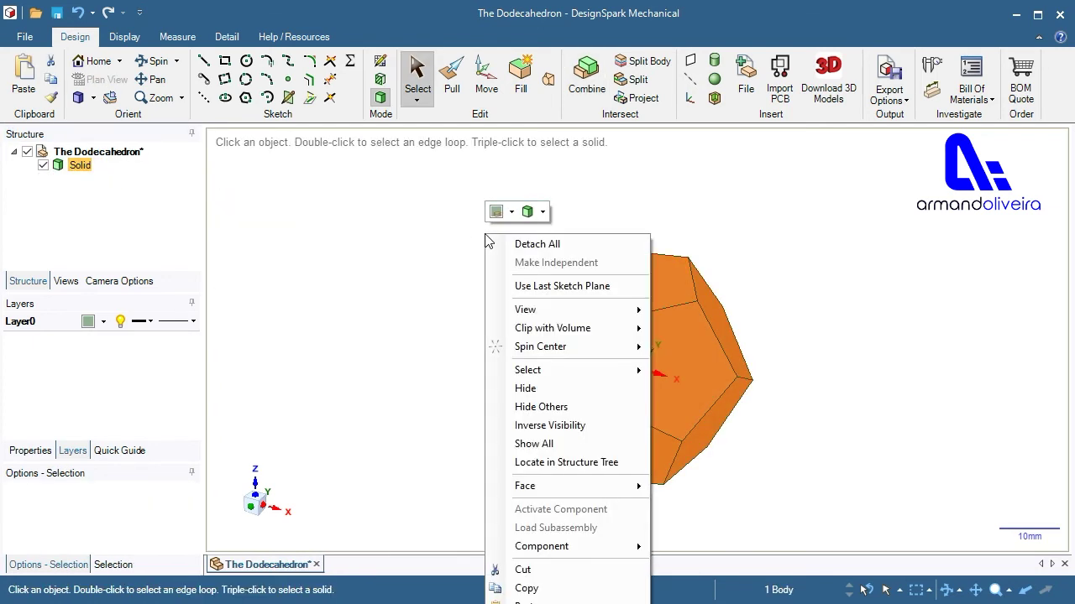
left_click(542, 211)
left_click(562, 234)
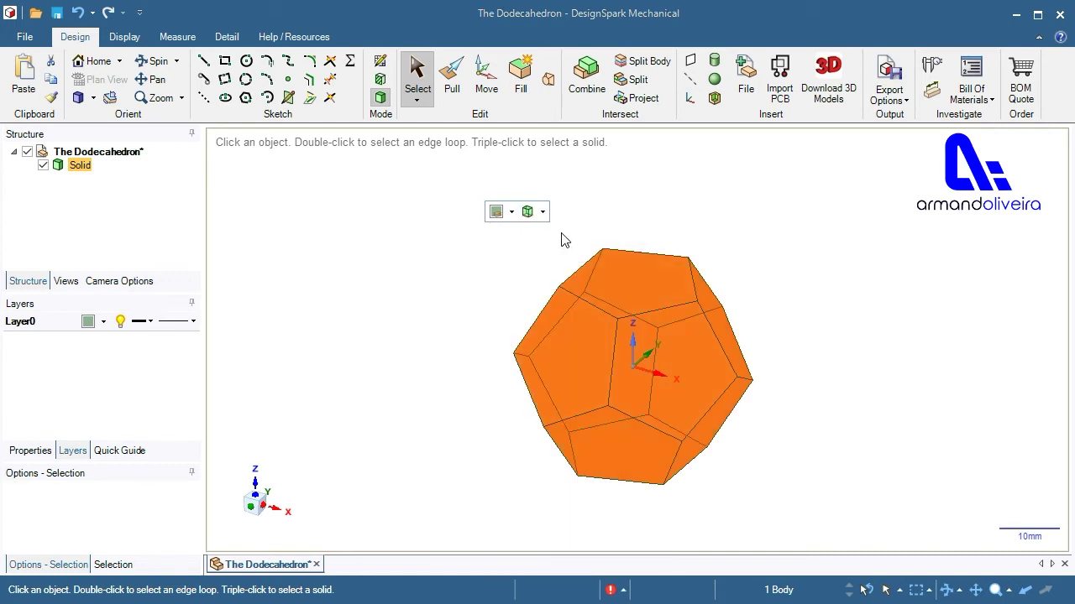
left_click(681, 238)
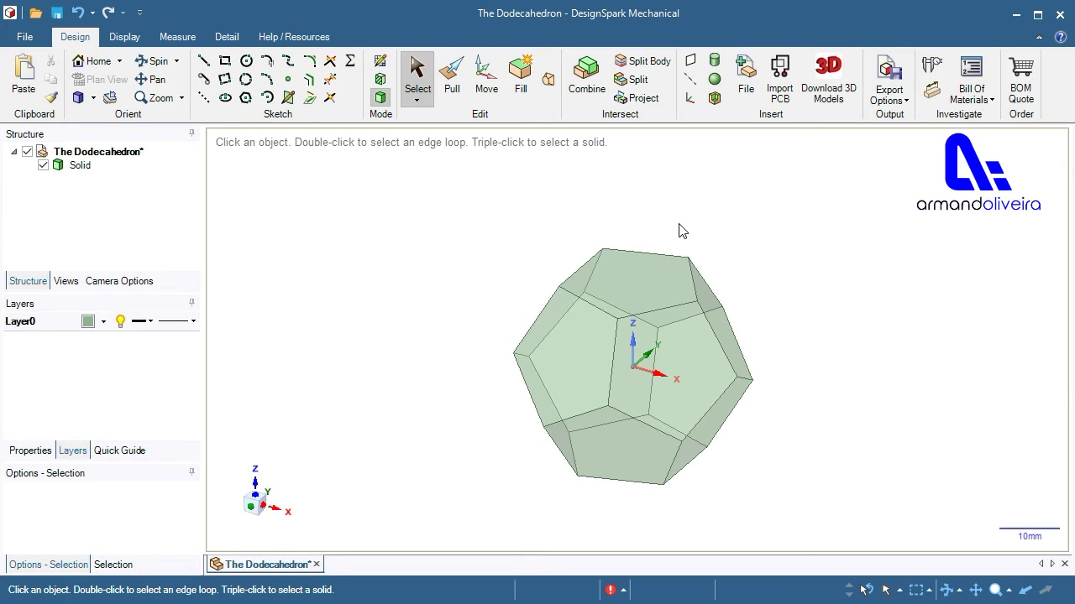
Hide the dodecahedron and create the insphere centred on the coordinate origin with a diameter of 16,18*2 mm.
key("z")
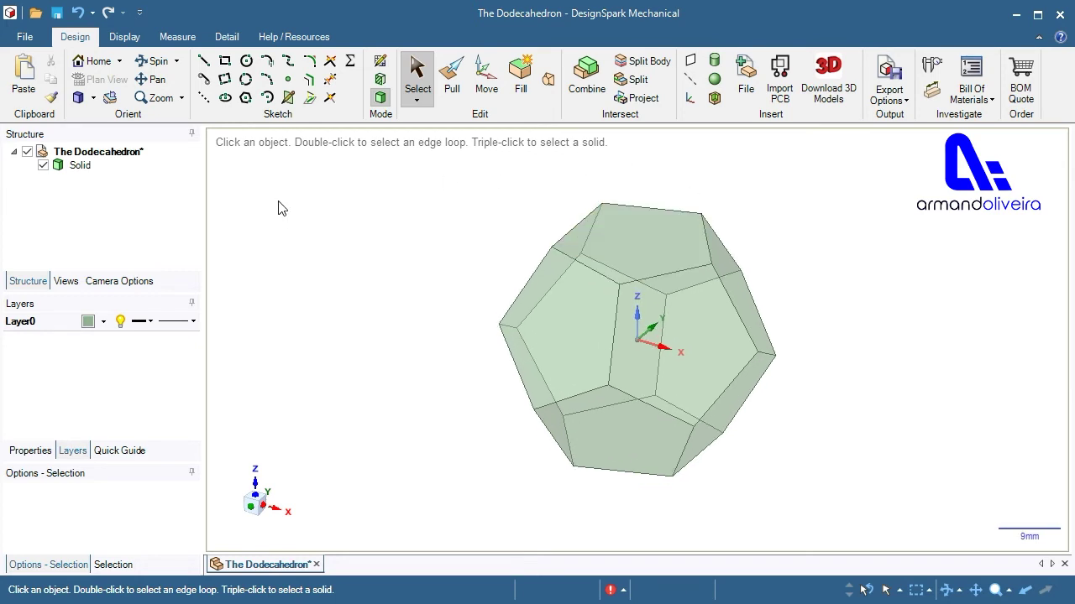
left_click(715, 77)
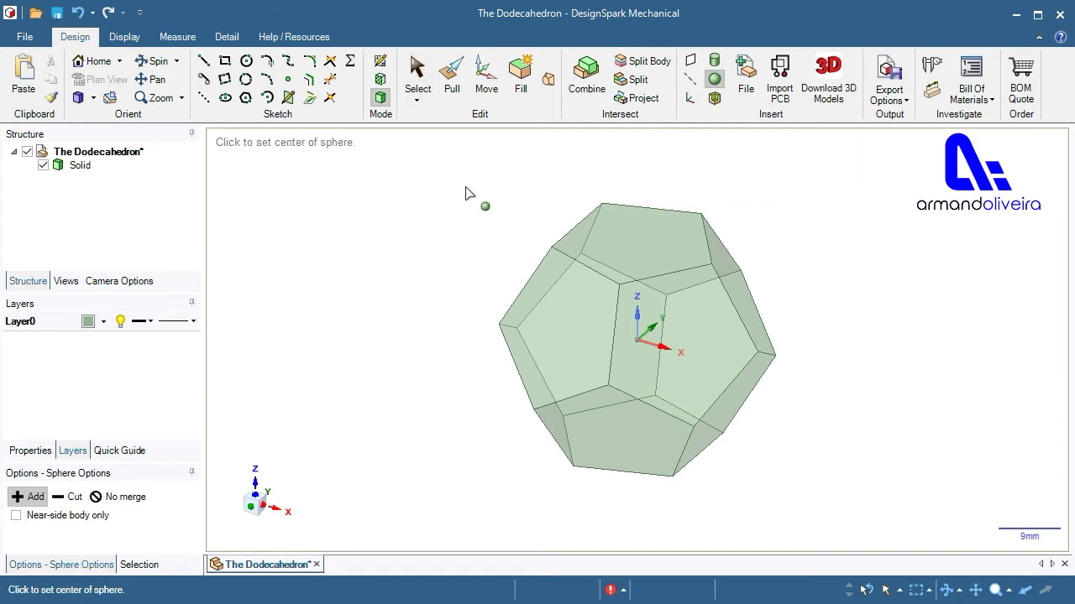
left_click(43, 166)
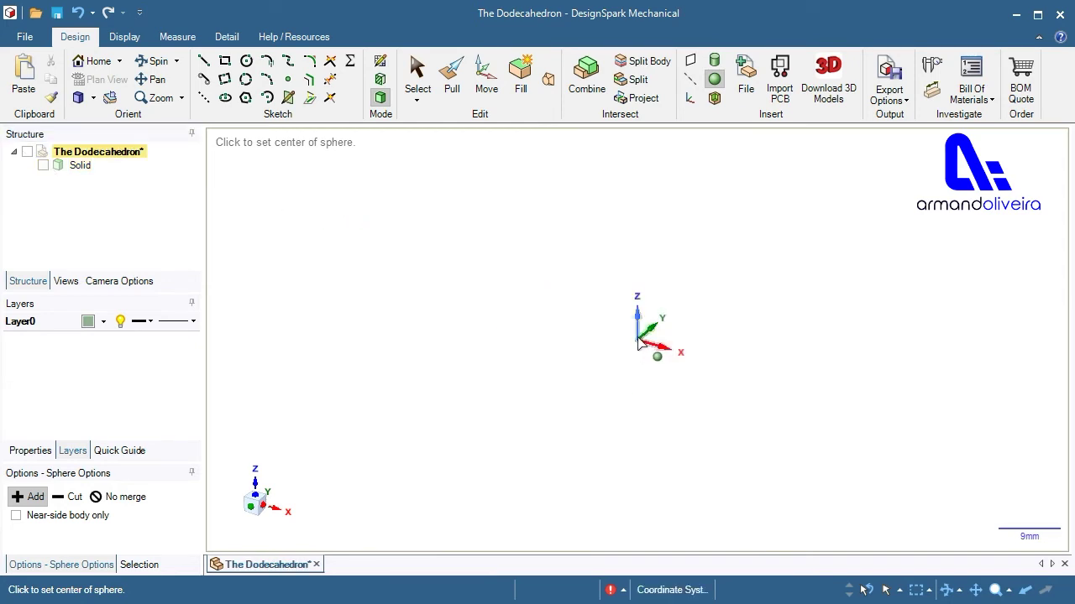
left_click(639, 340)
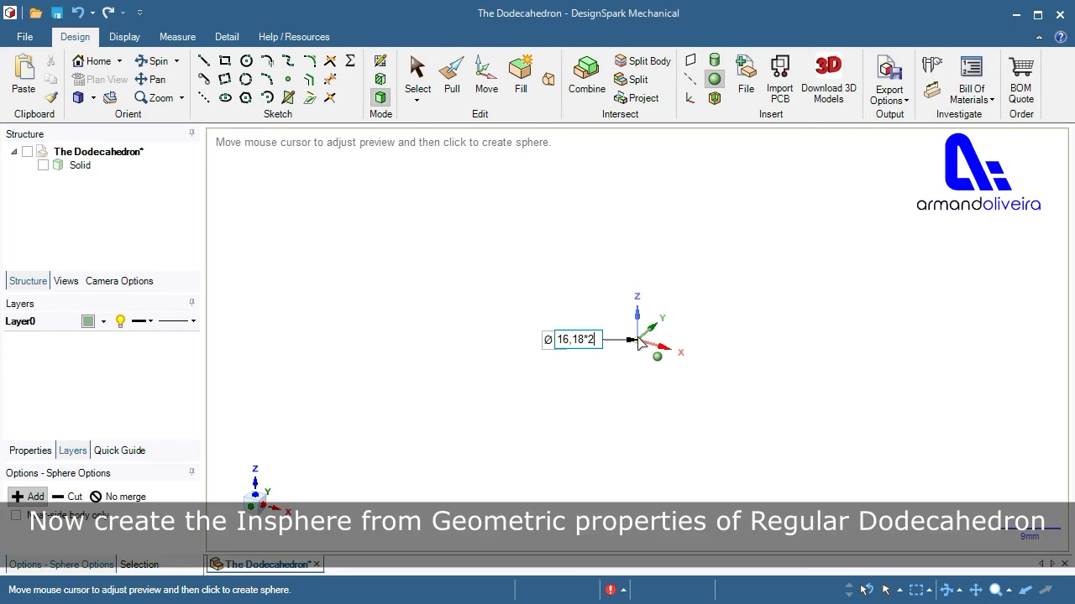
key("Return")
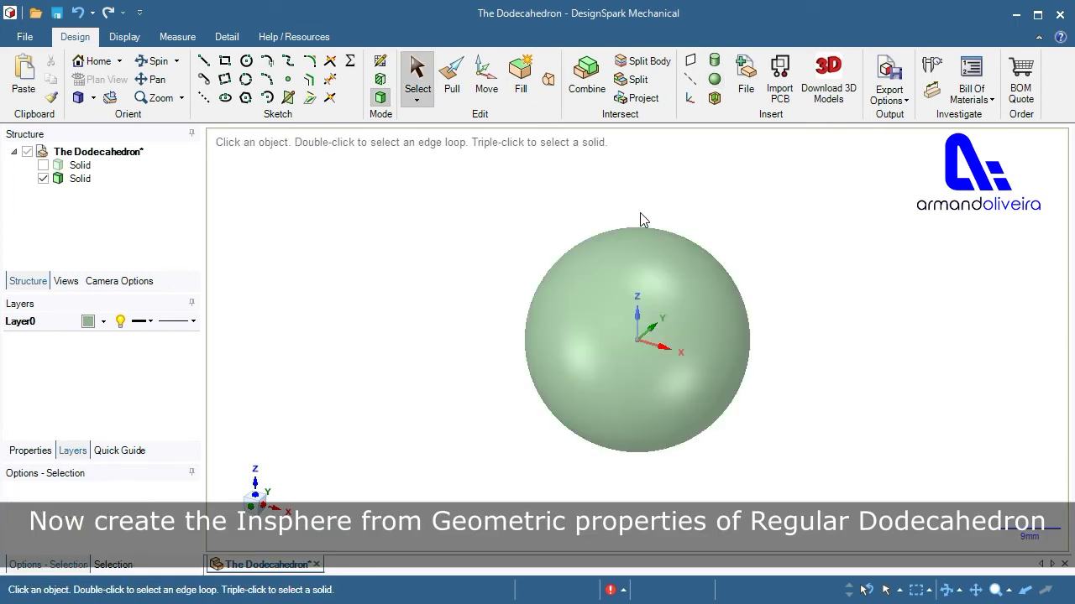
Make the insphere transparent and colour its body light green from the basic colours.
left_click(638, 237)
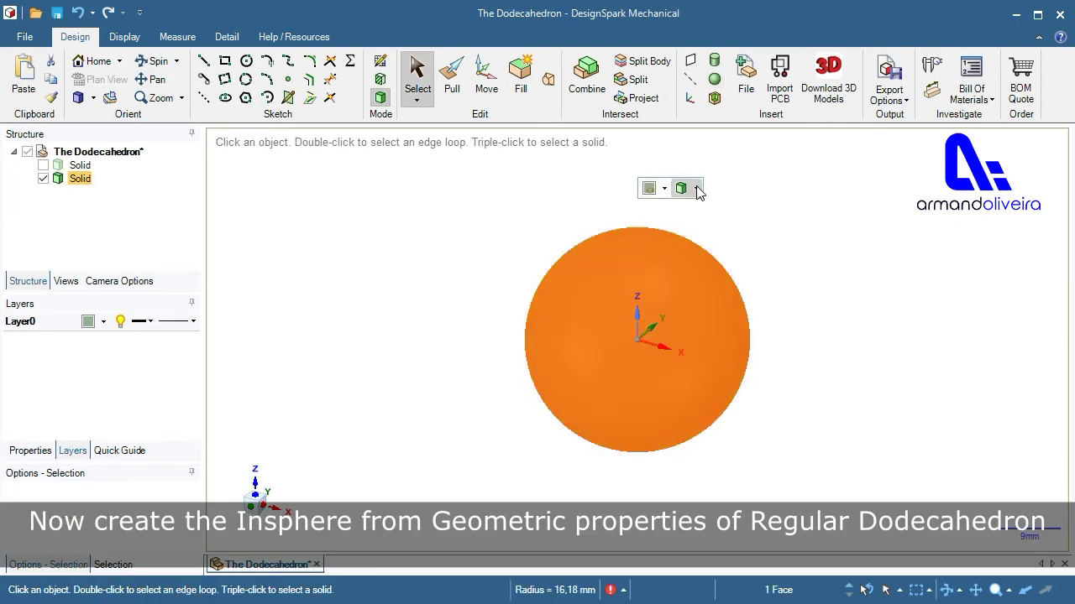
left_click(696, 188)
left_click(727, 210)
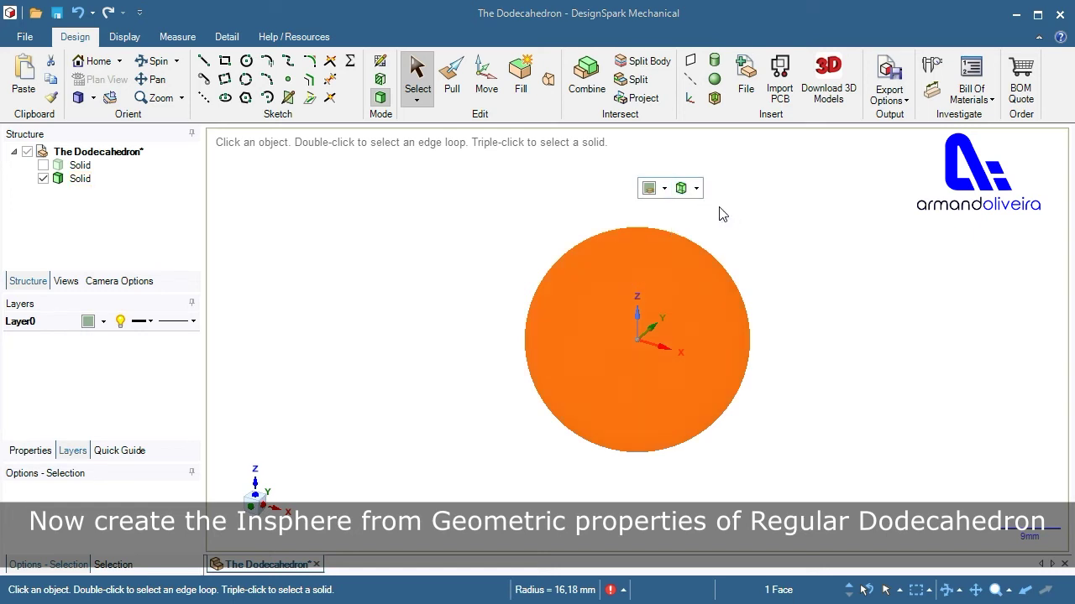
left_click(665, 188)
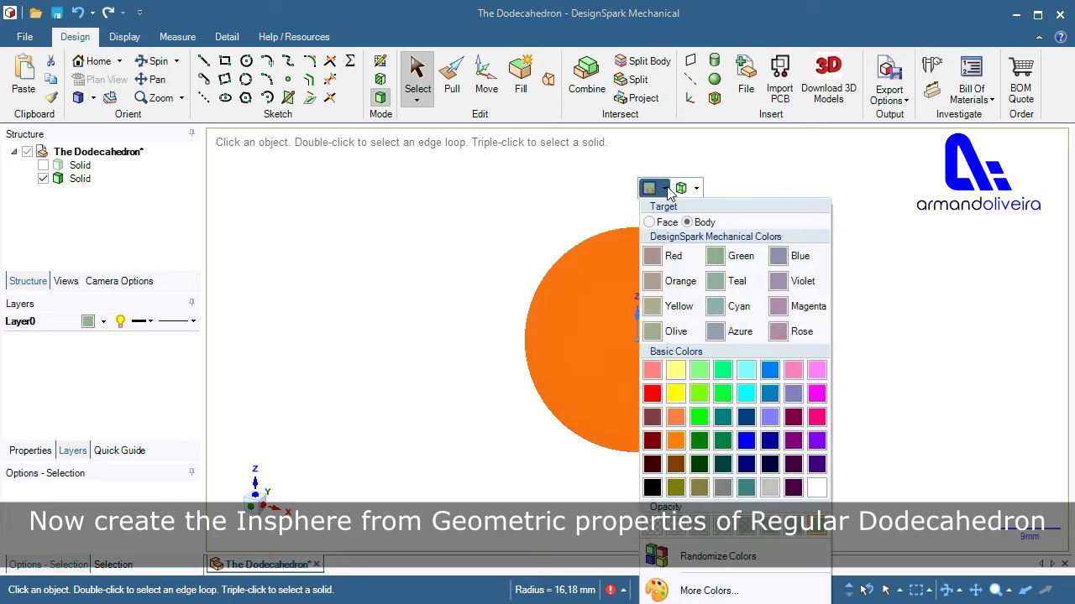
left_click(722, 370)
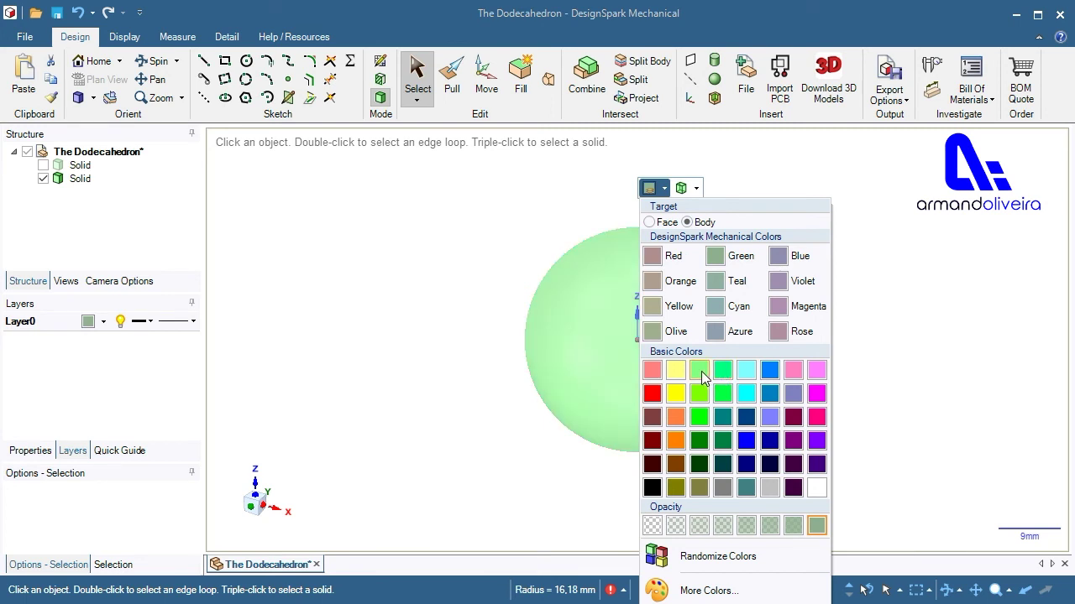
left_click(701, 371)
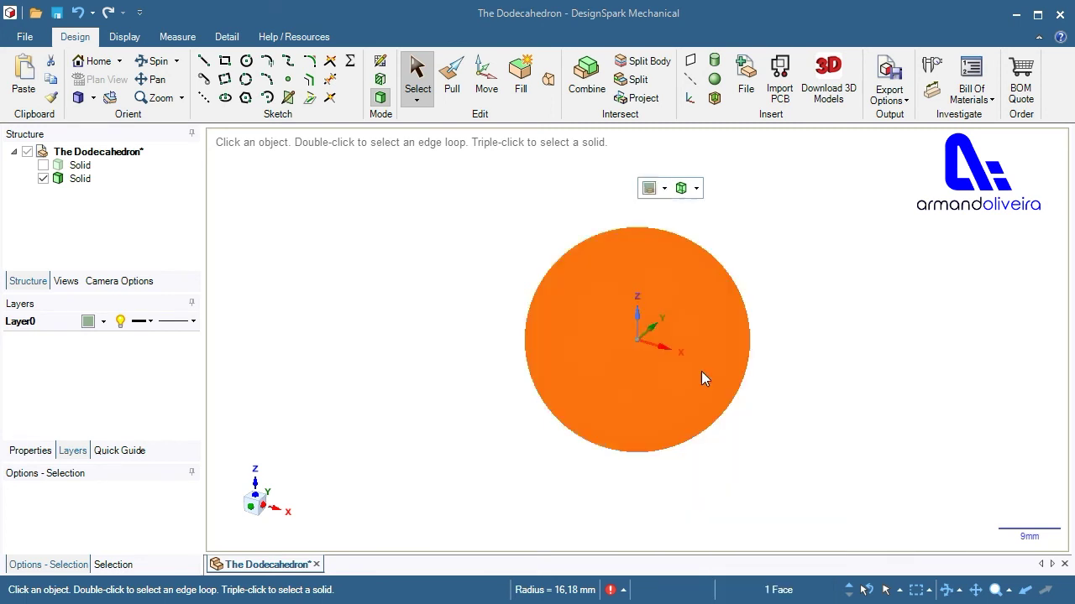
left_click(822, 373)
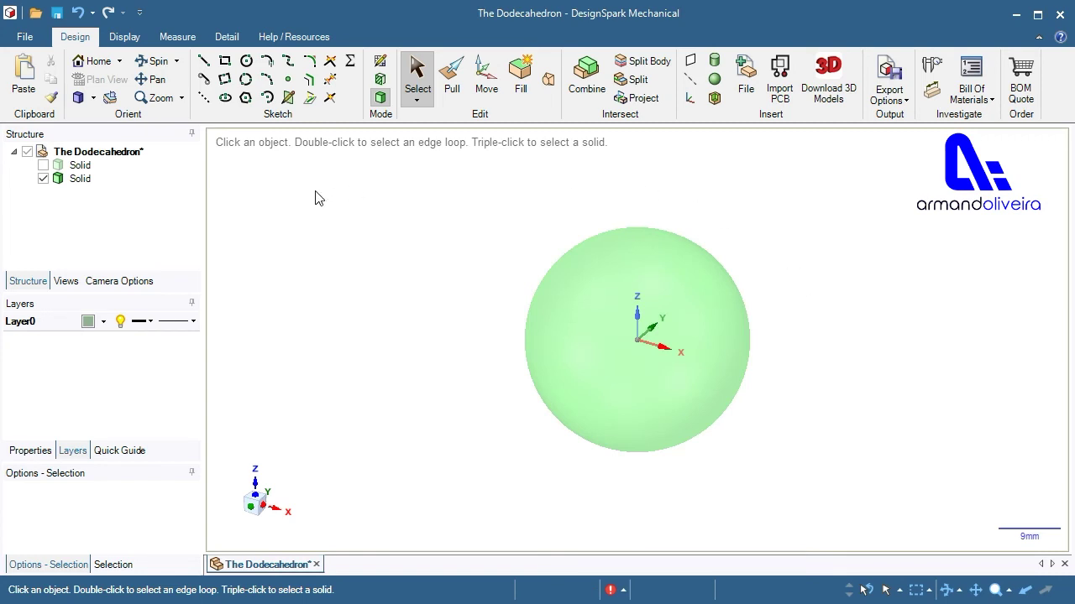
Hide the insphere and create the circumsphere centred on the coordinate origin with a diameter of 20,36*2 mm.
left_click(42, 180)
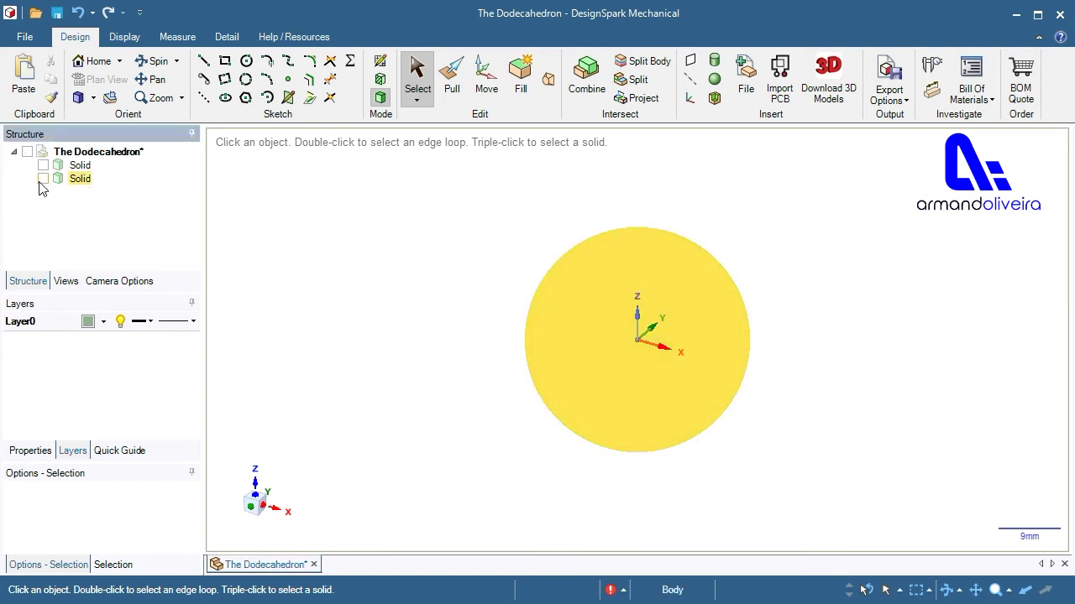
left_click(714, 79)
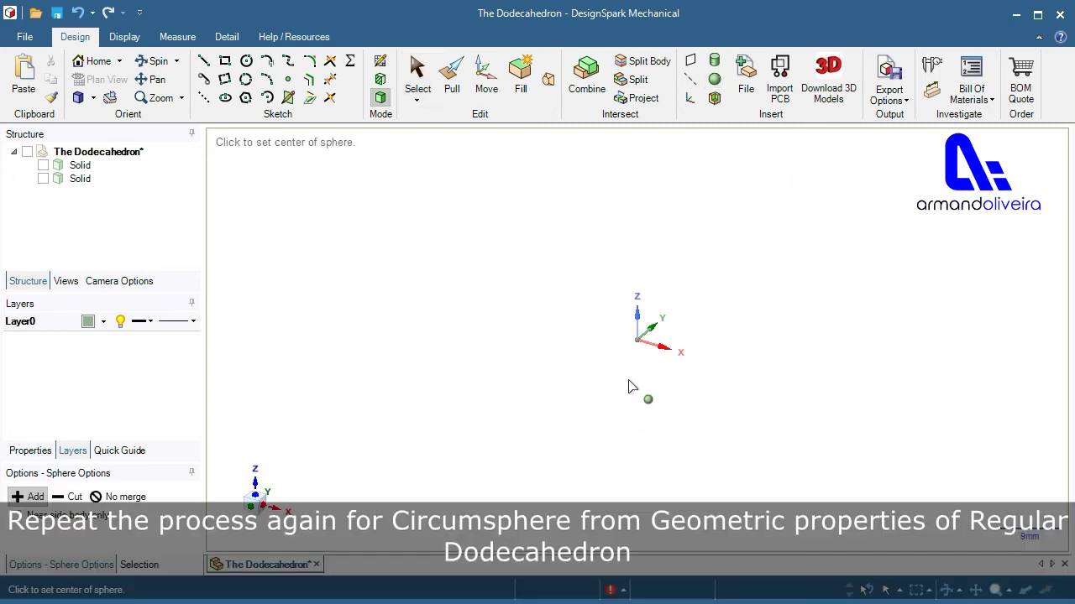
left_click(636, 340)
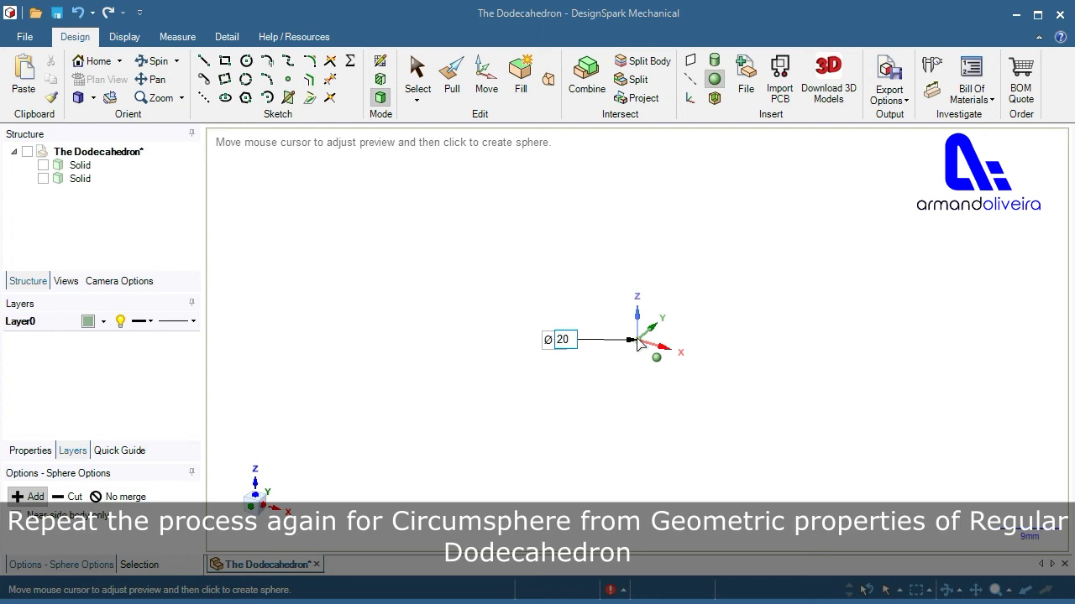
type("20,36*2")
key("Return")
key("Escape")
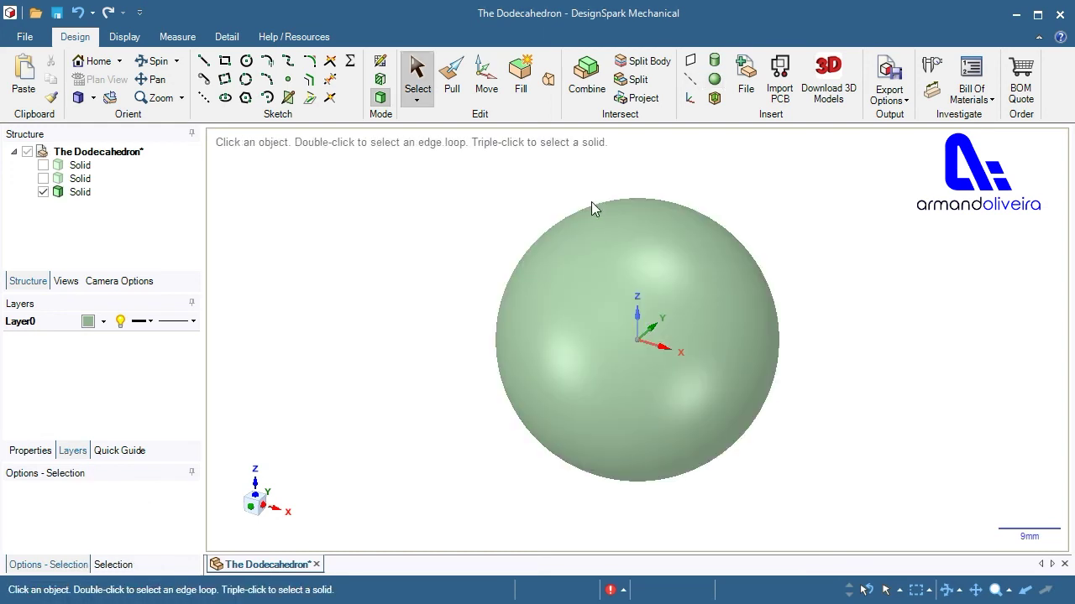
Make the circumsphere transparent and colour its body Olive.
left_click(591, 220)
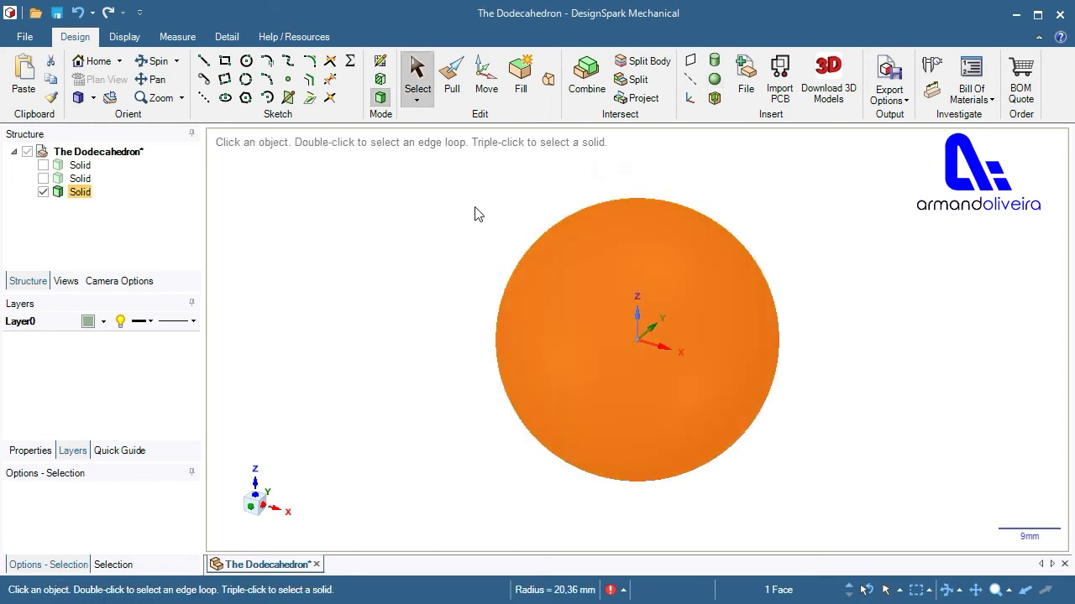
right_click(474, 229)
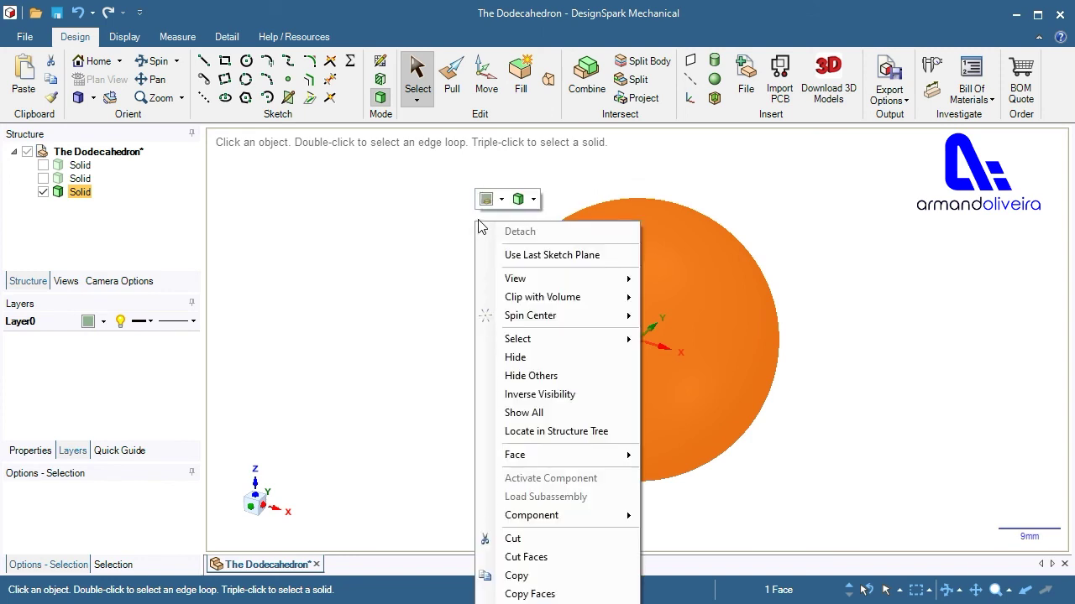
left_click(534, 201)
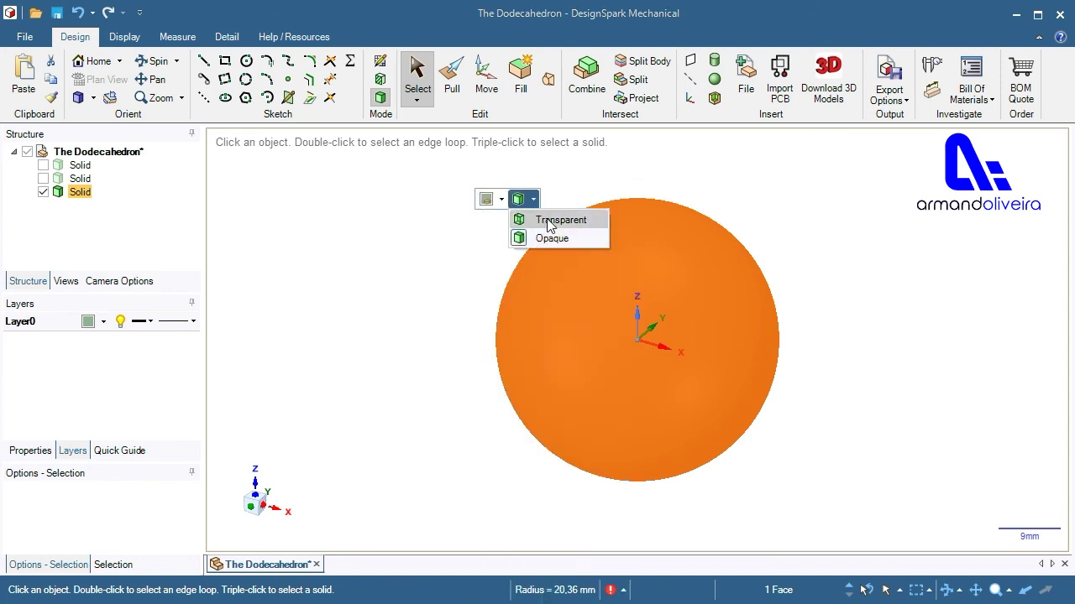
left_click(519, 219)
left_click(502, 201)
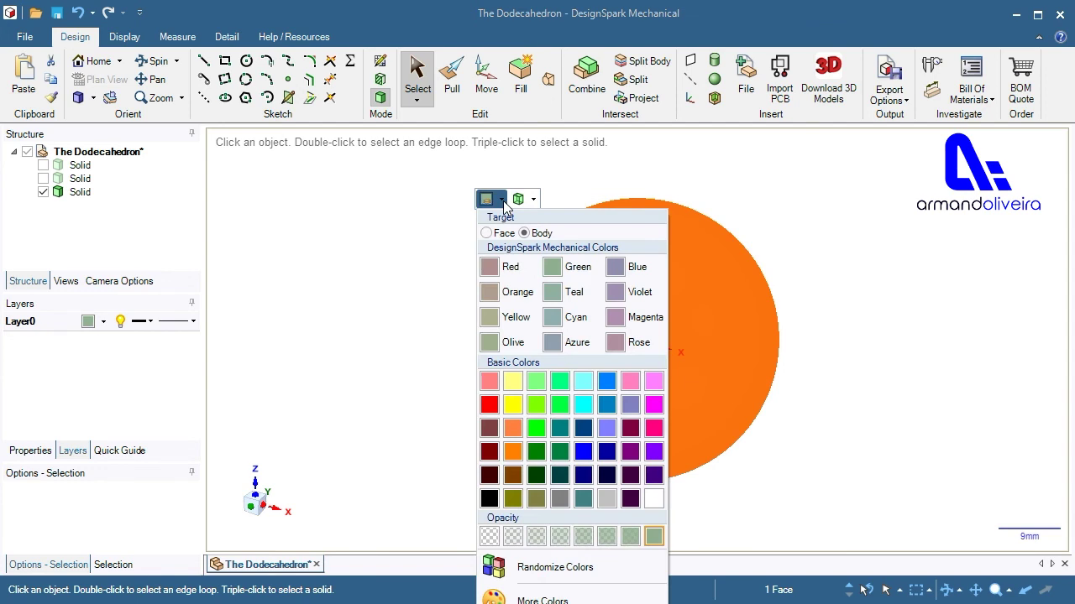
left_click(483, 347)
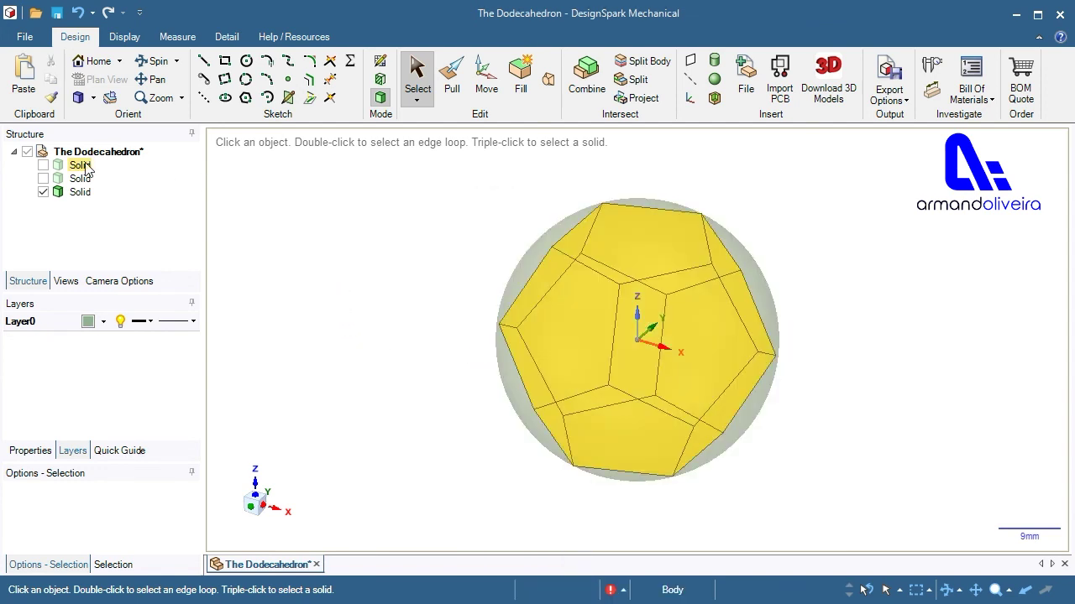
Show the dodecahedron and the insphere again together with the circumsphere, and view the nested bodies from another direction.
left_click(43, 166)
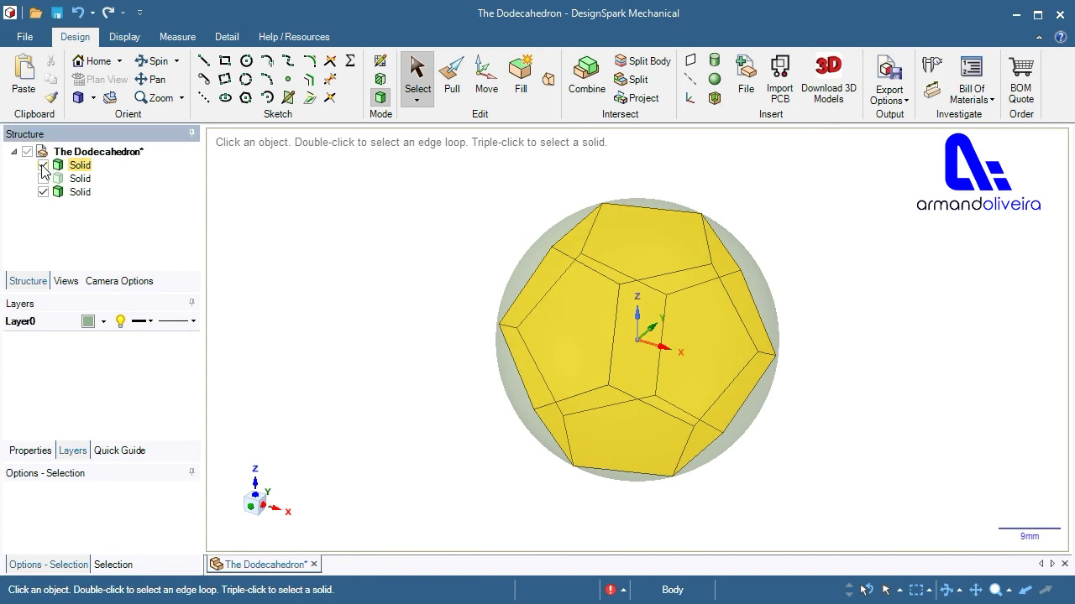
left_click(43, 179)
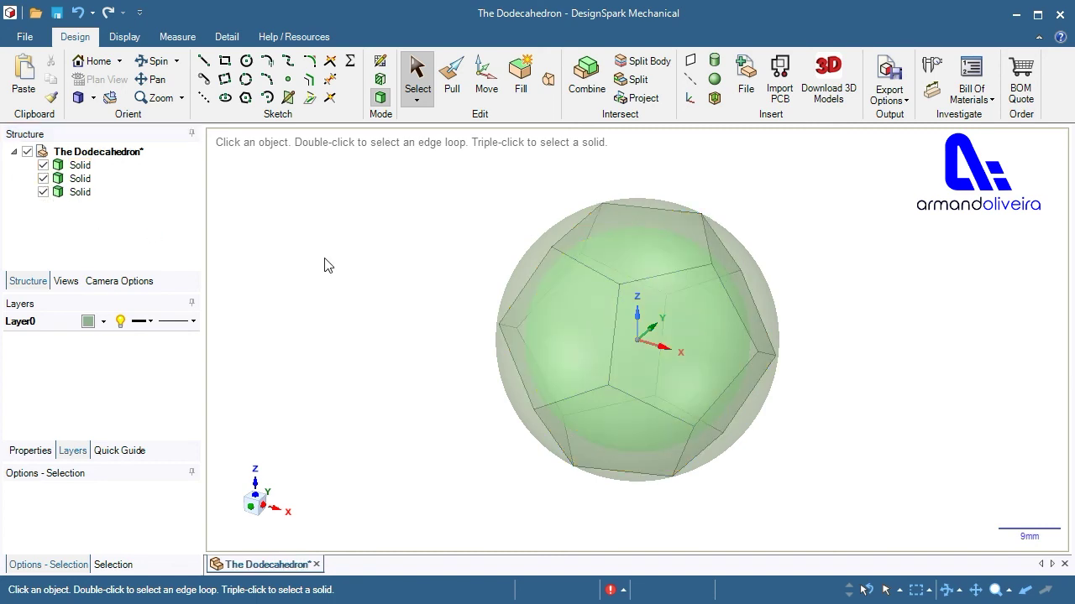
left_click(285, 501)
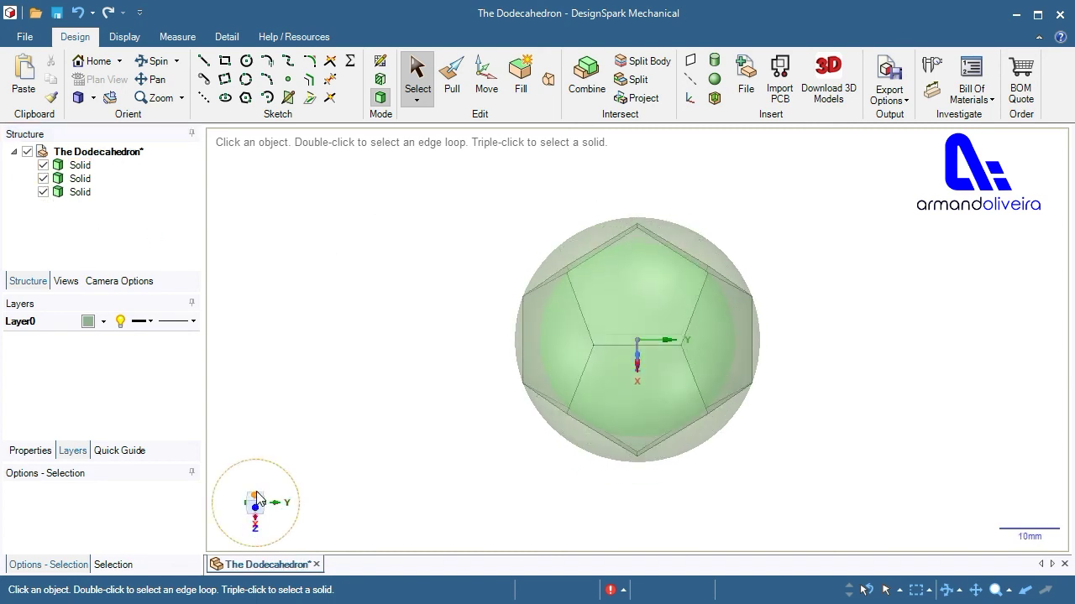